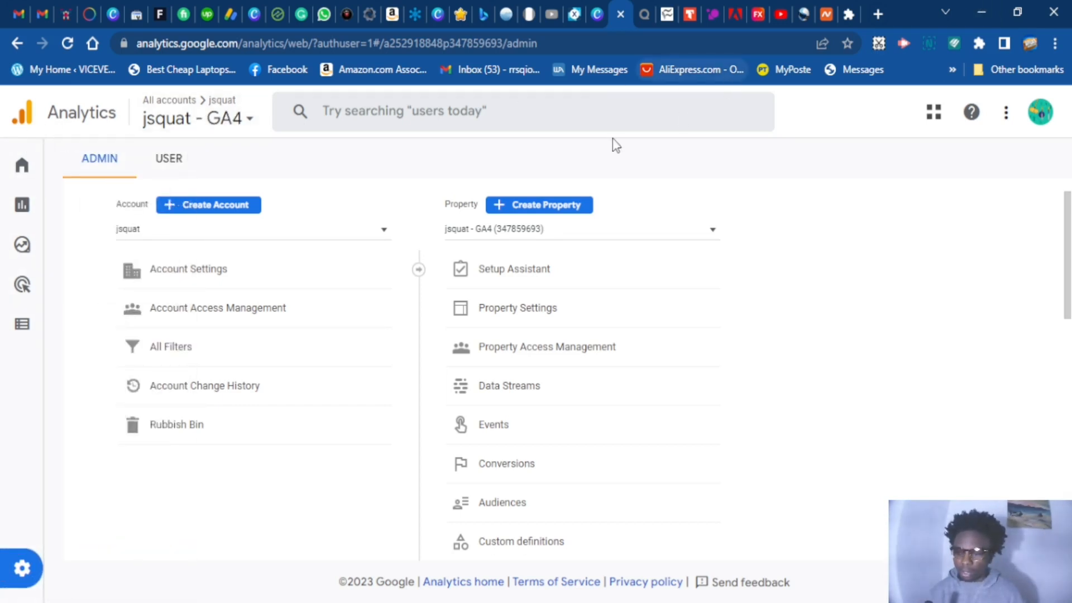
Start creating a new Analytics account from the admin area and name it J SQUAT.
{"action": "scroll", "coordinate": [79, 196], "scroll_direction": "down", "scroll_amount": 4}
{"action": "mouse_move", "coordinate": [12, 447]}
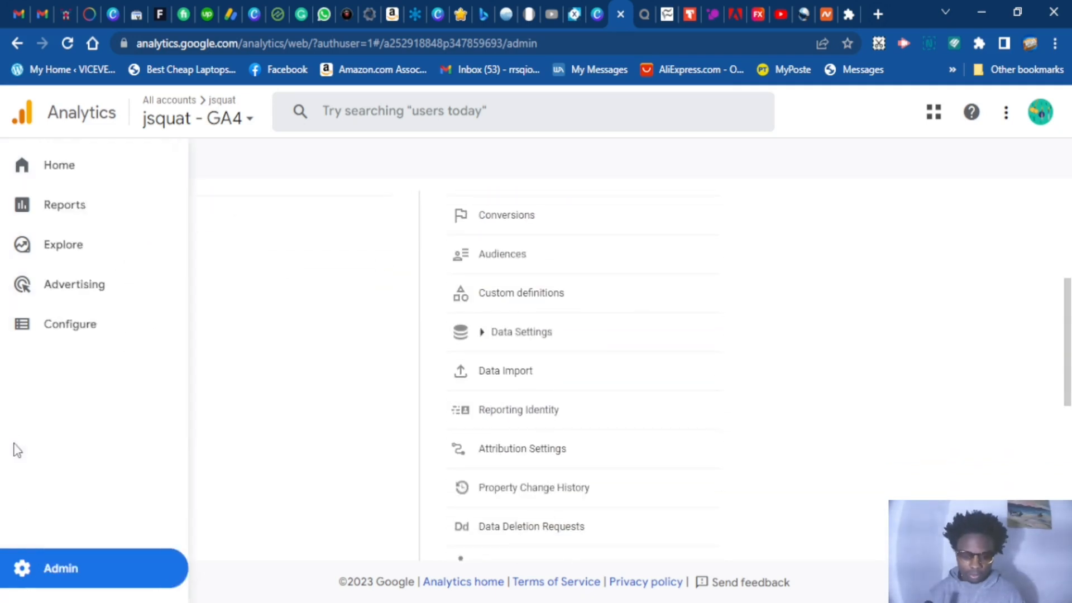
{"action": "left_click", "coordinate": [39, 575]}
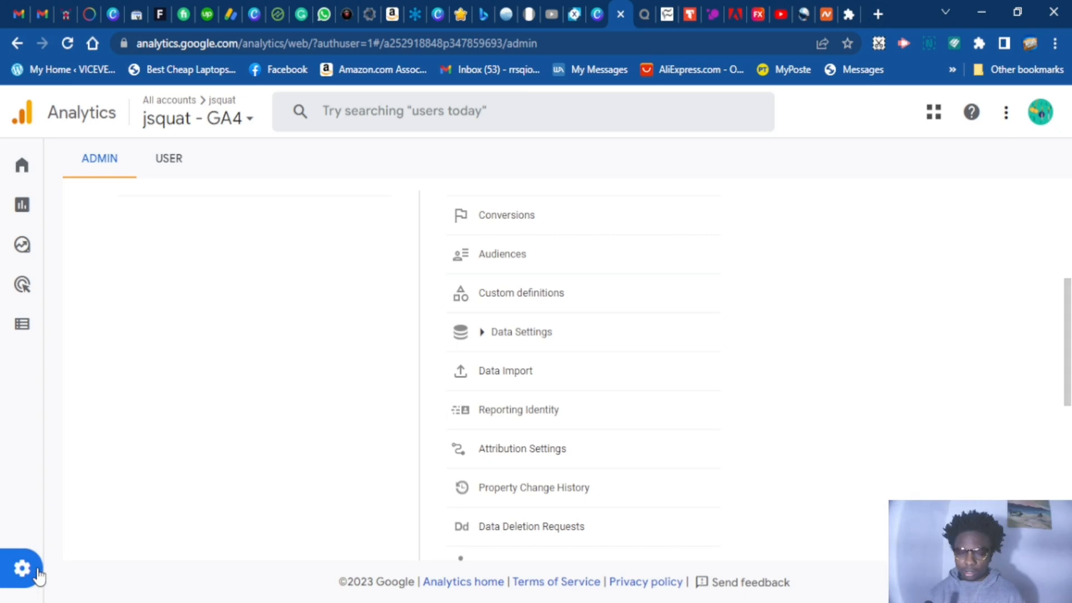
{"action": "scroll", "coordinate": [208, 378], "scroll_direction": "up", "scroll_amount": 5}
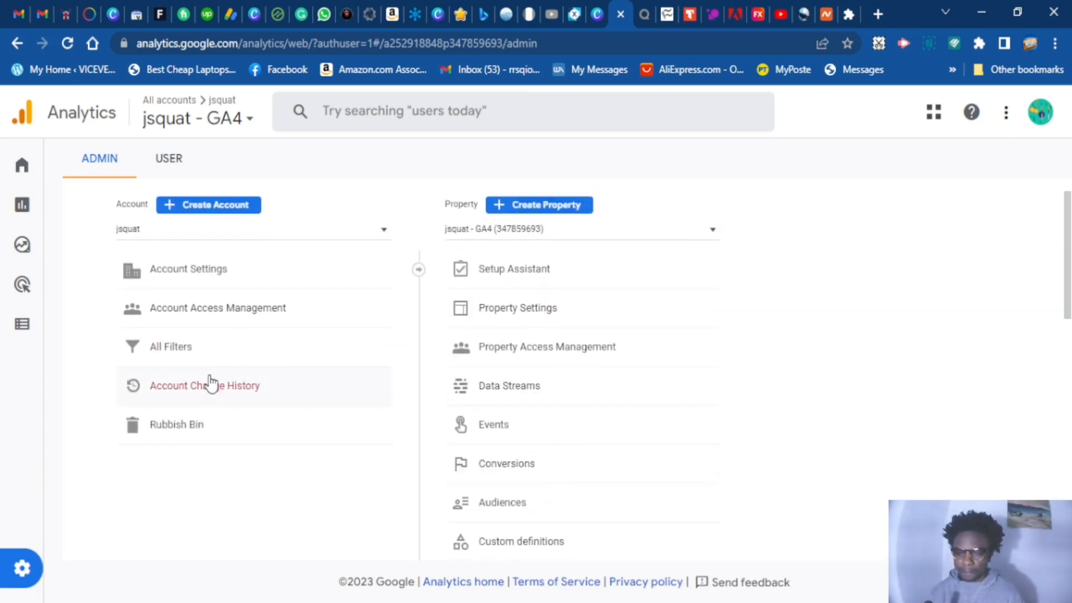
{"action": "left_click", "coordinate": [229, 210]}
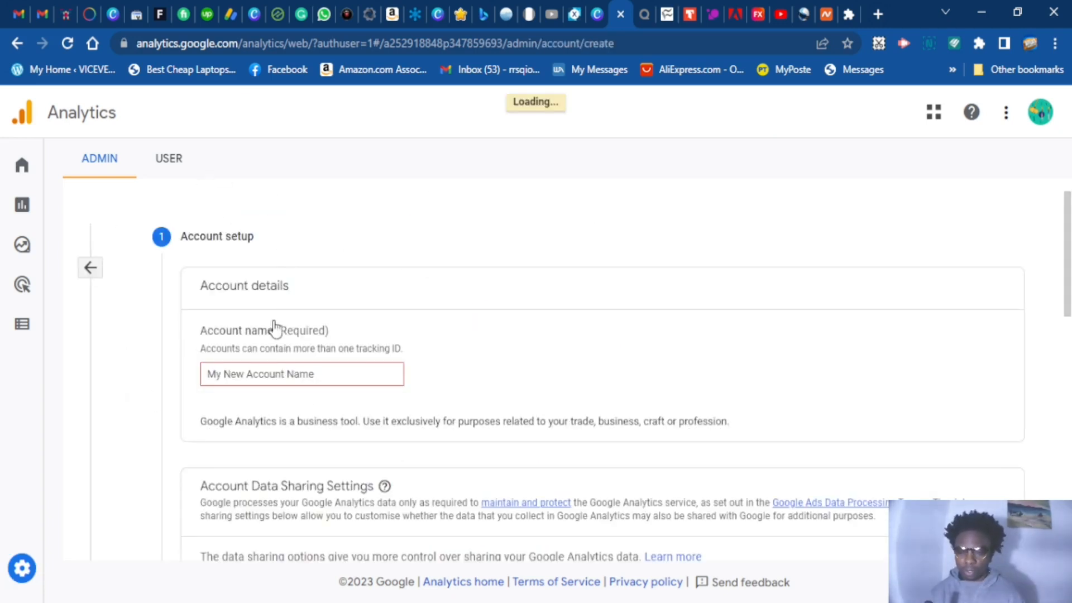
{"action": "scroll", "coordinate": [235, 378], "scroll_direction": "down", "scroll_amount": 3}
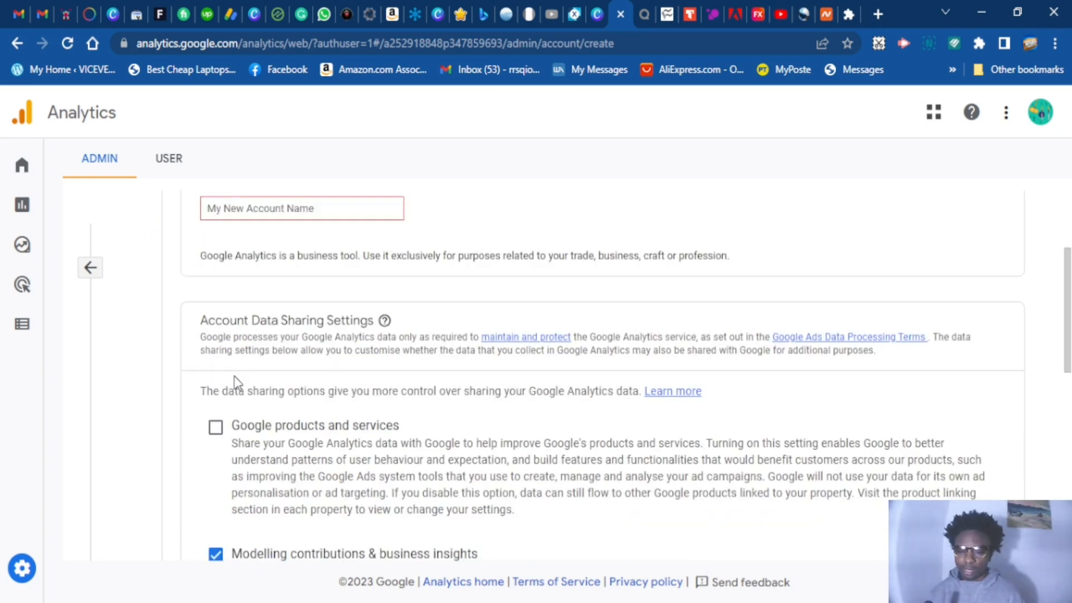
{"action": "left_click", "coordinate": [244, 210]}
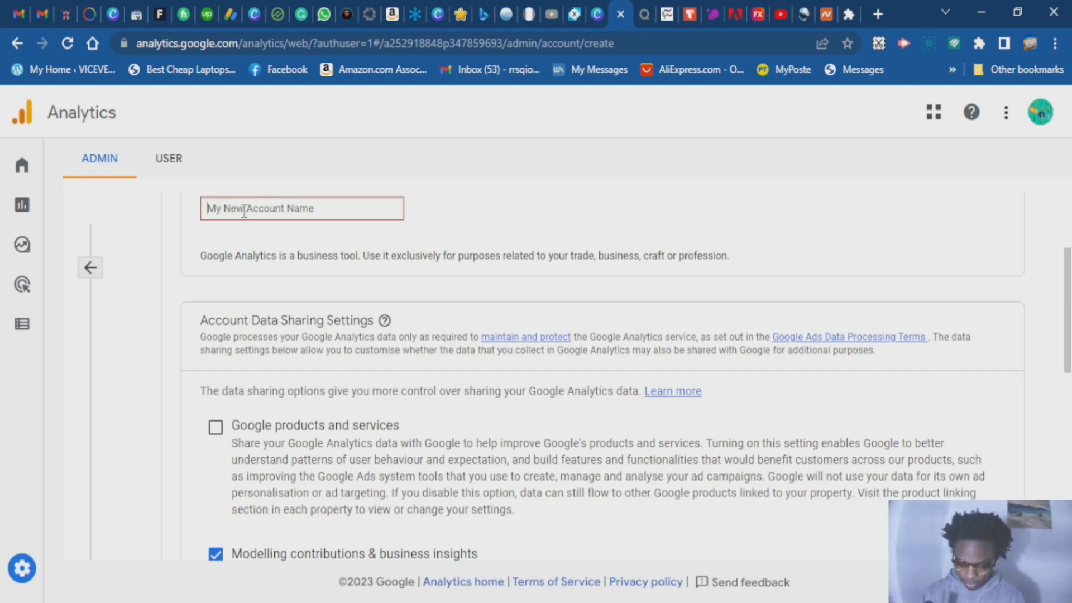
{"action": "type", "text": "J SQUAT"}
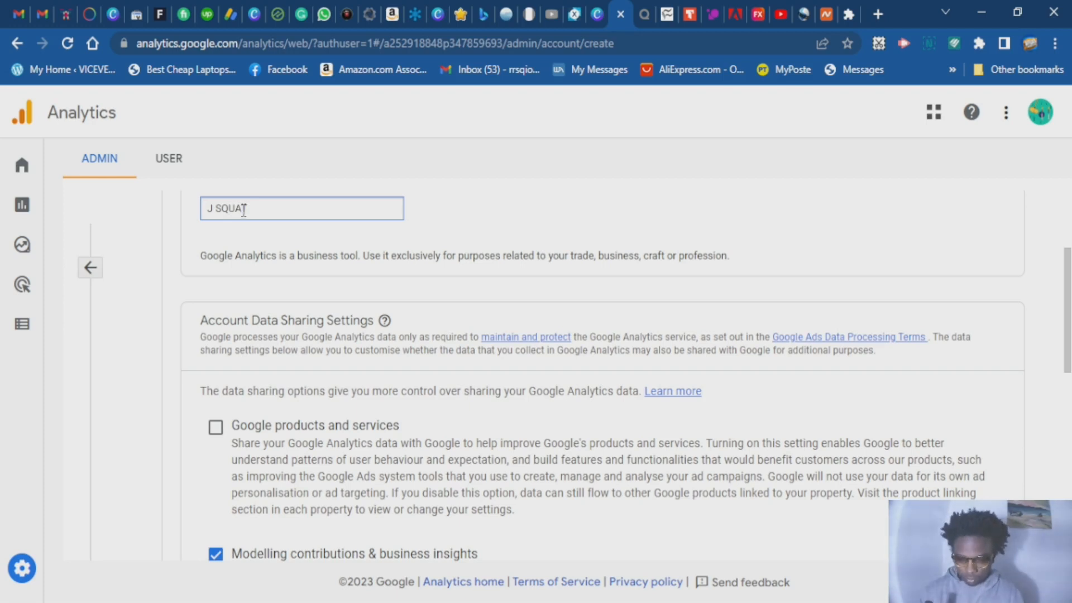
Review the account data sharing settings, keep the preset choices and continue to the property setup.
{"action": "scroll", "coordinate": [276, 271], "scroll_direction": "down", "scroll_amount": 2}
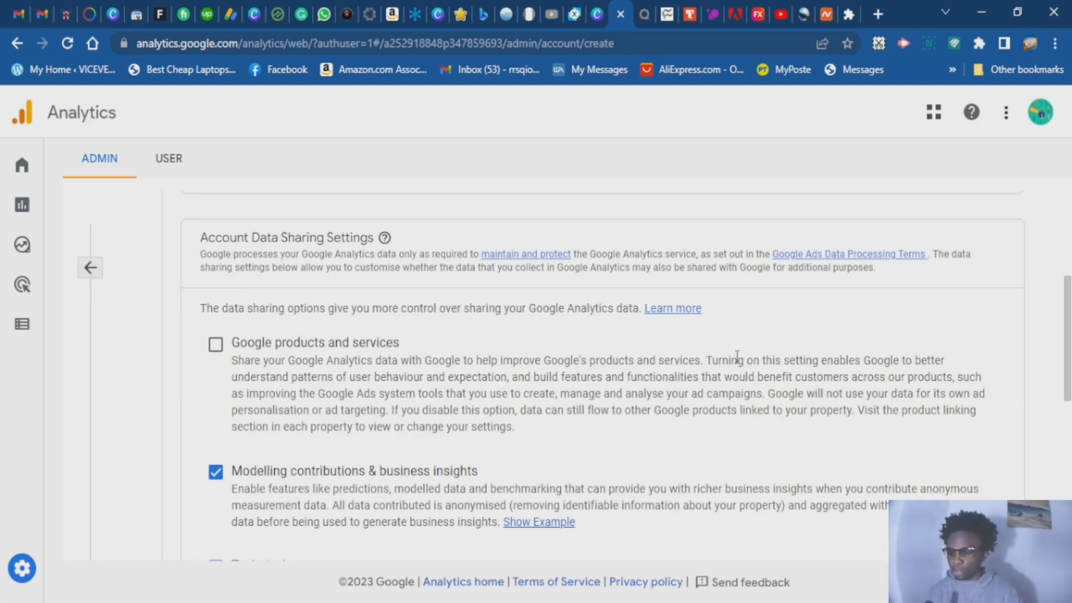
{"action": "scroll", "coordinate": [616, 394], "scroll_direction": "down", "scroll_amount": 3}
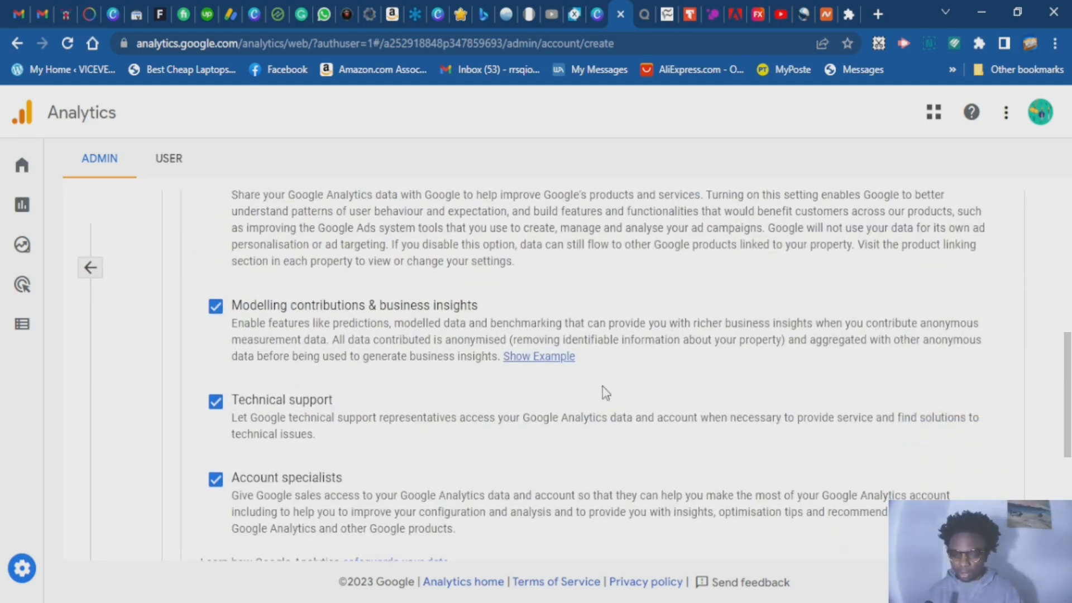
{"action": "scroll", "coordinate": [664, 247], "scroll_direction": "down", "scroll_amount": 5}
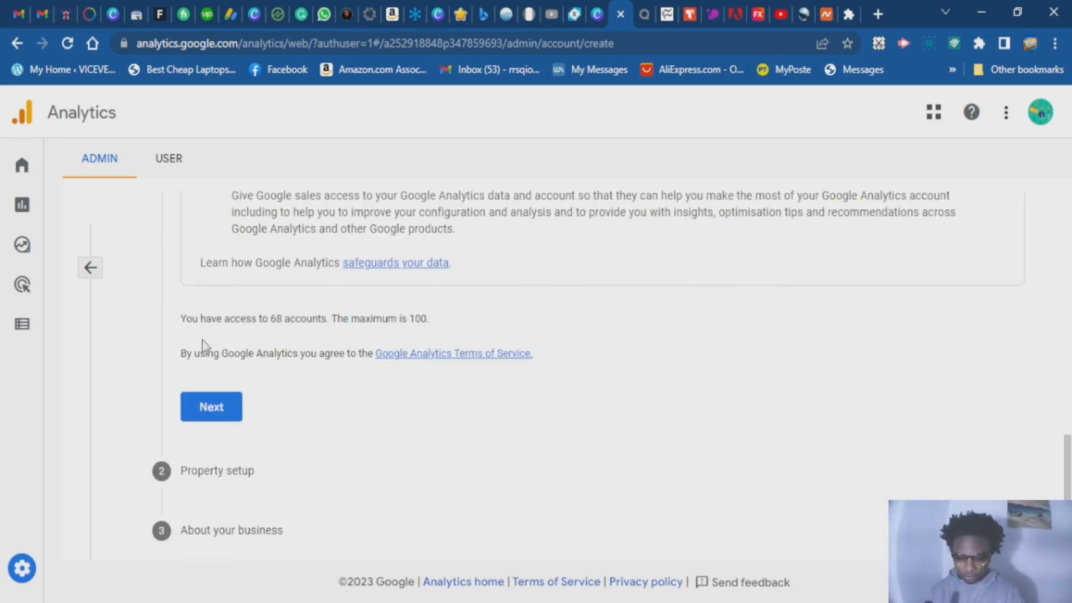
{"action": "left_click", "coordinate": [215, 418]}
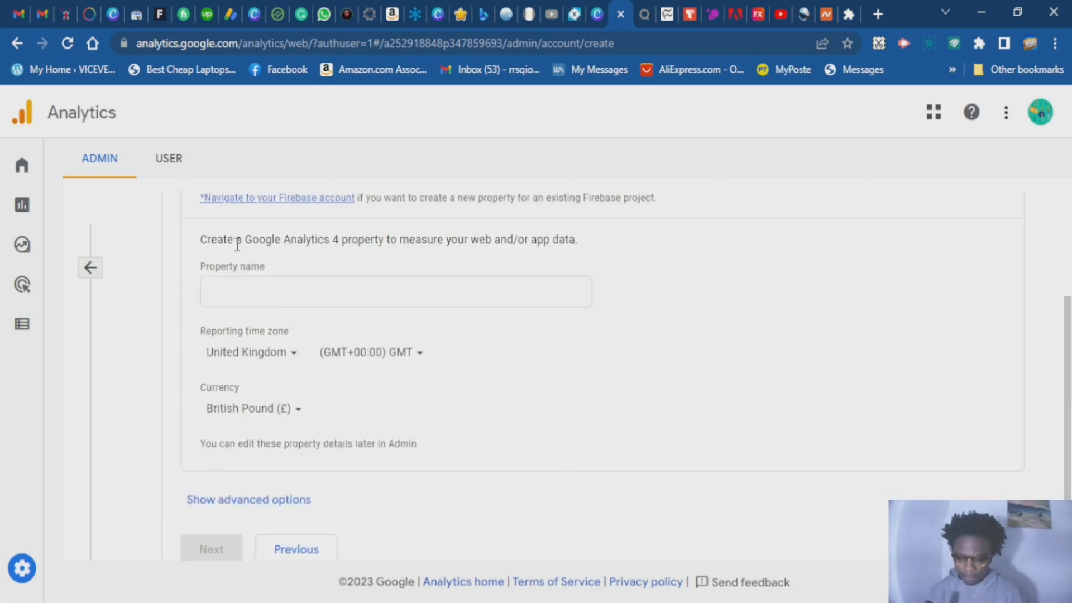
Enter JSQUAT as the name of the new Google Analytics 4 property.
{"action": "left_click", "coordinate": [248, 310]}
{"action": "left_click", "coordinate": [249, 310]}
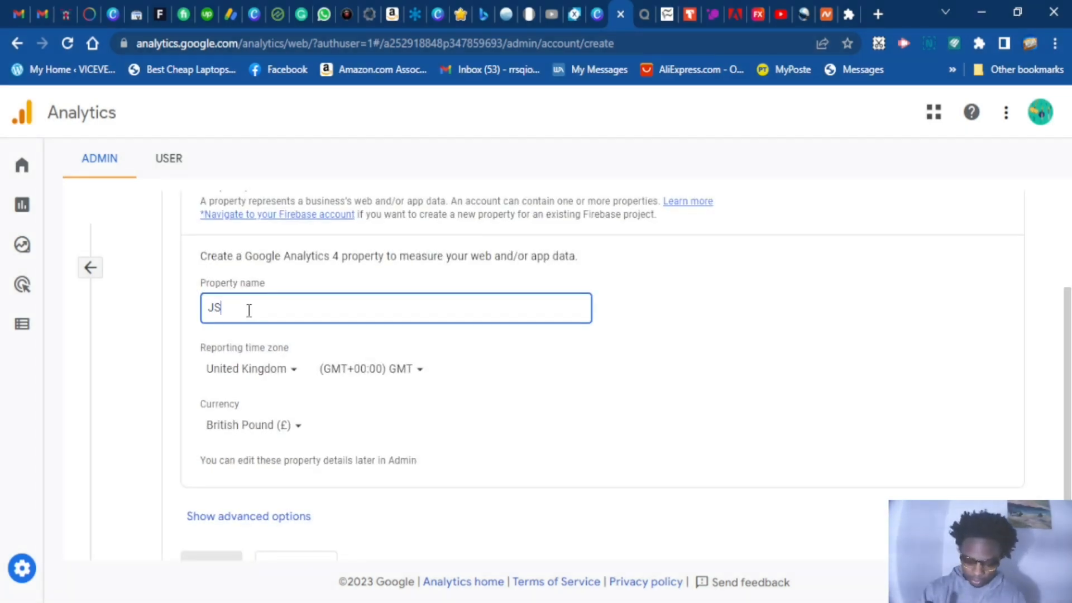
{"action": "type", "text": "JSQUAT"}
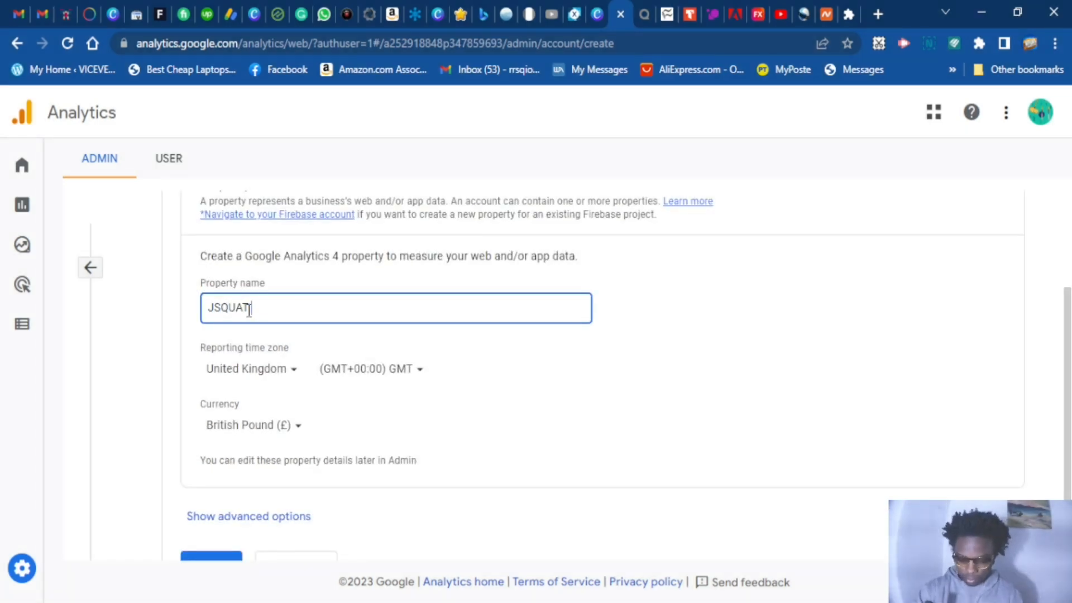
Show the advanced property options and enable creation of a Universal Analytics property.
{"action": "scroll", "coordinate": [304, 352], "scroll_direction": "down", "scroll_amount": 2}
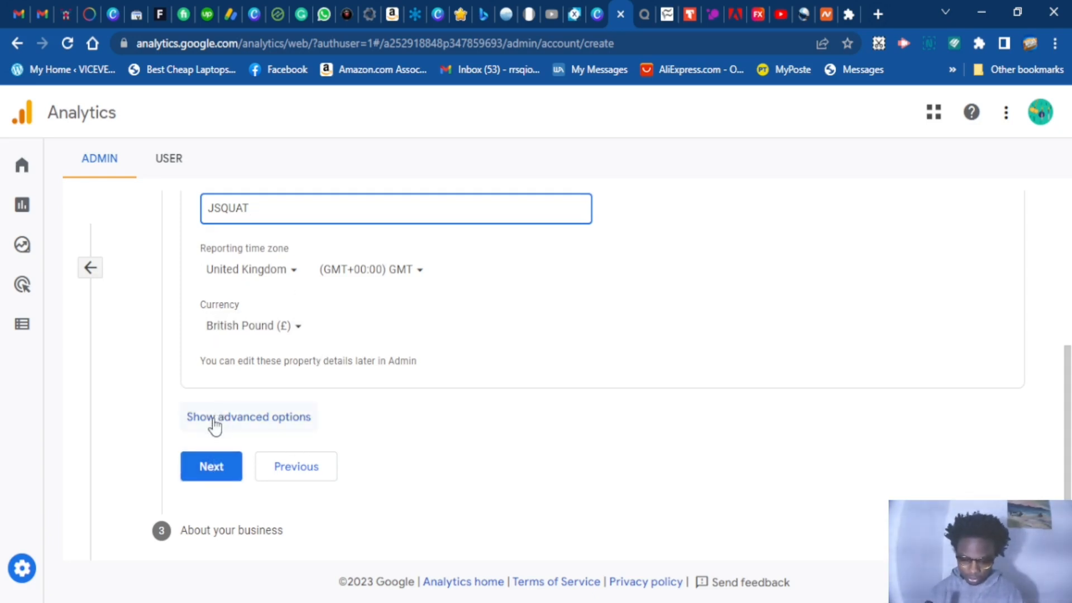
{"action": "left_click", "coordinate": [230, 426]}
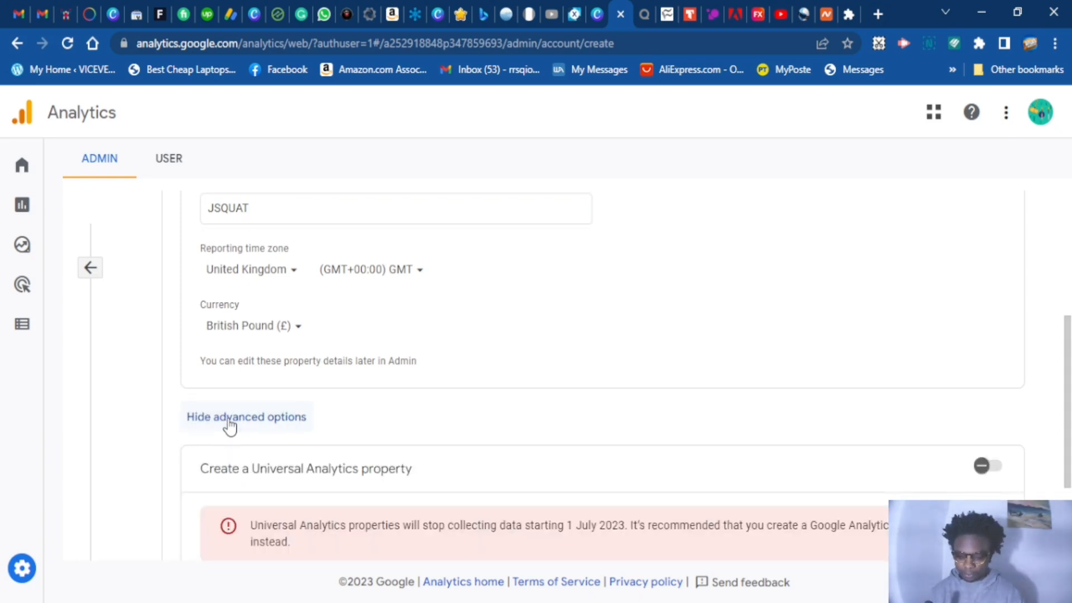
{"action": "scroll", "coordinate": [483, 426], "scroll_direction": "down", "scroll_amount": 3}
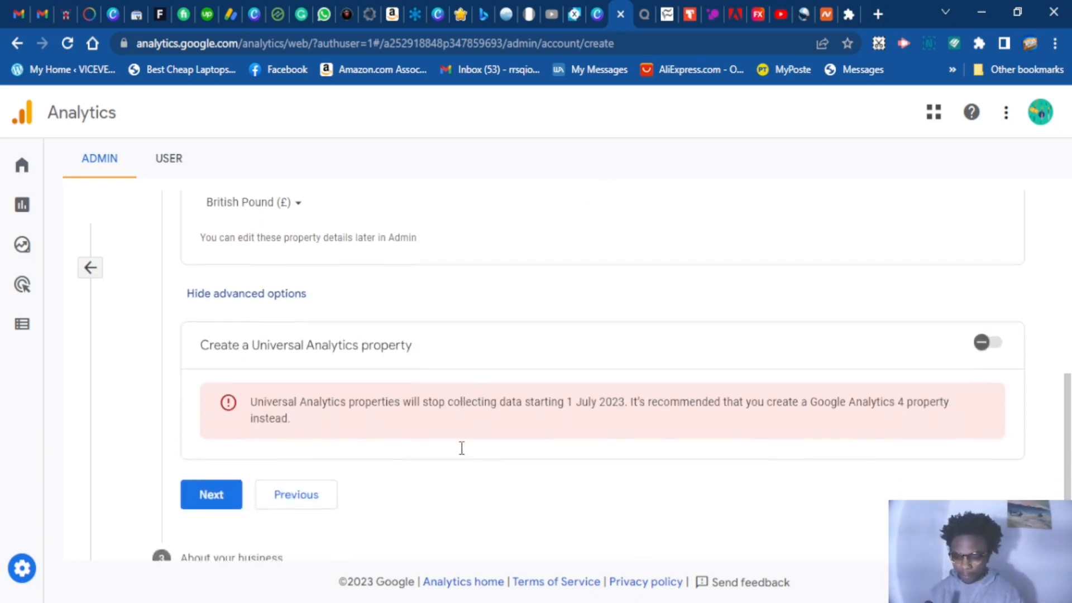
{"action": "scroll", "coordinate": [333, 395], "scroll_direction": "up", "scroll_amount": 2}
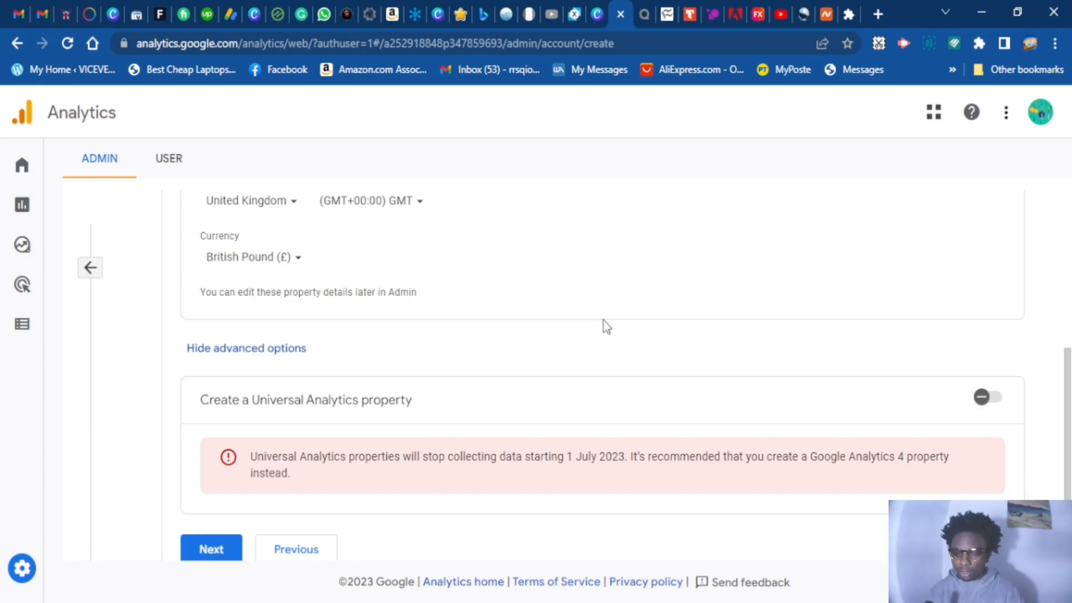
{"action": "scroll", "coordinate": [600, 332], "scroll_direction": "down", "scroll_amount": 1}
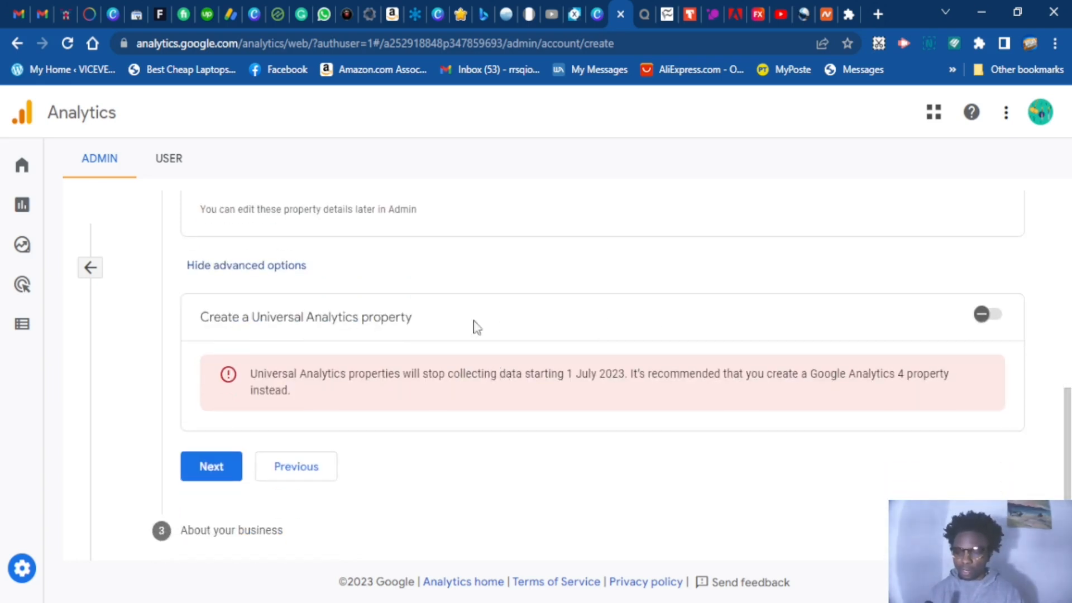
{"action": "scroll", "coordinate": [969, 330], "scroll_direction": "up", "scroll_amount": 5}
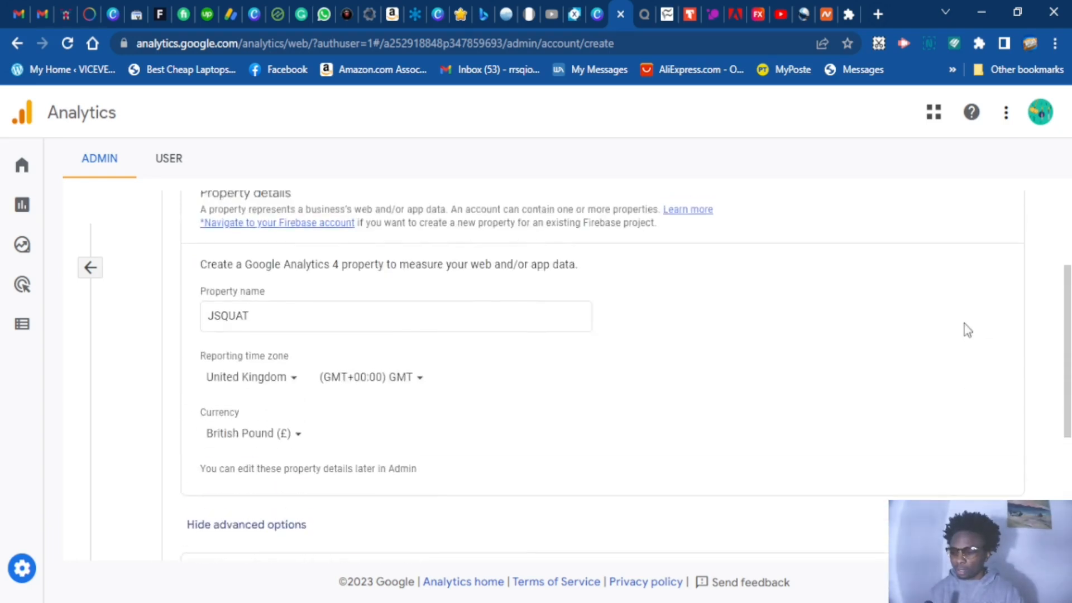
{"action": "scroll", "coordinate": [968, 331], "scroll_direction": "up", "scroll_amount": 3}
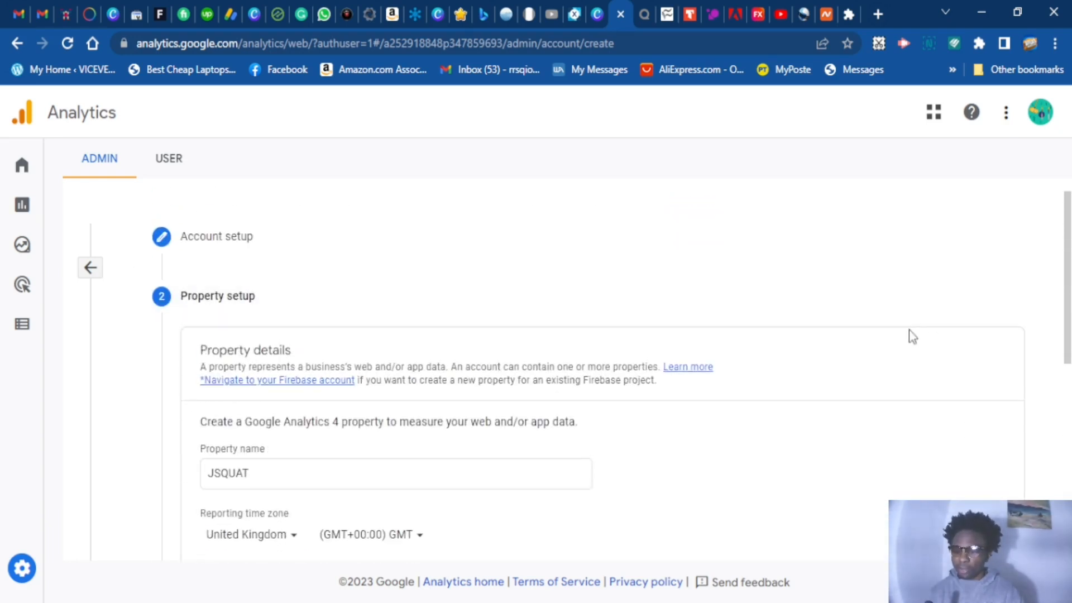
{"action": "scroll", "coordinate": [898, 349], "scroll_direction": "down", "scroll_amount": 2}
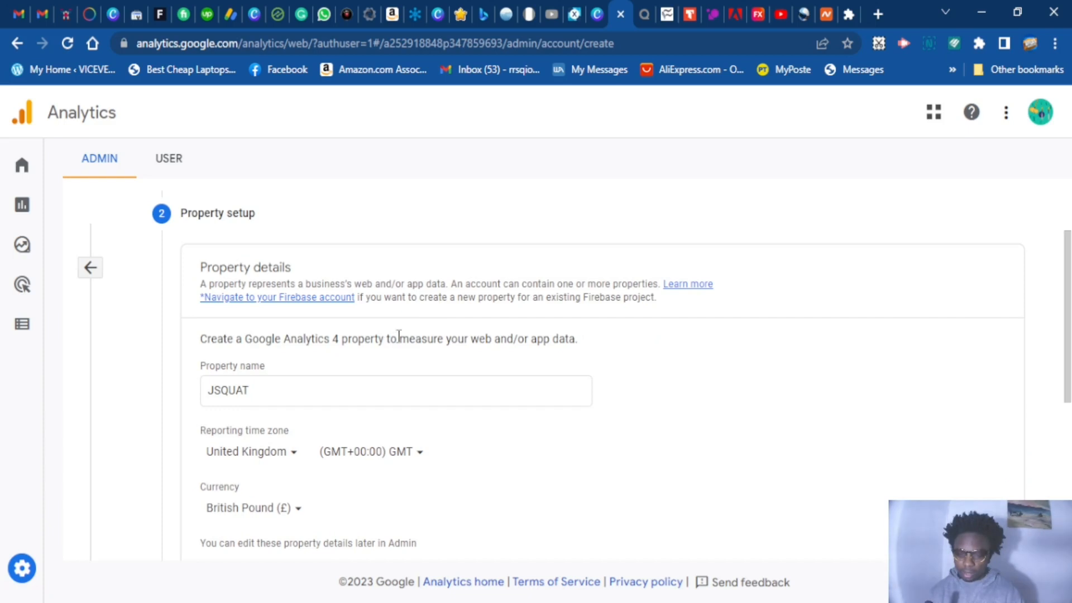
{"action": "scroll", "coordinate": [500, 342], "scroll_direction": "down", "scroll_amount": 5}
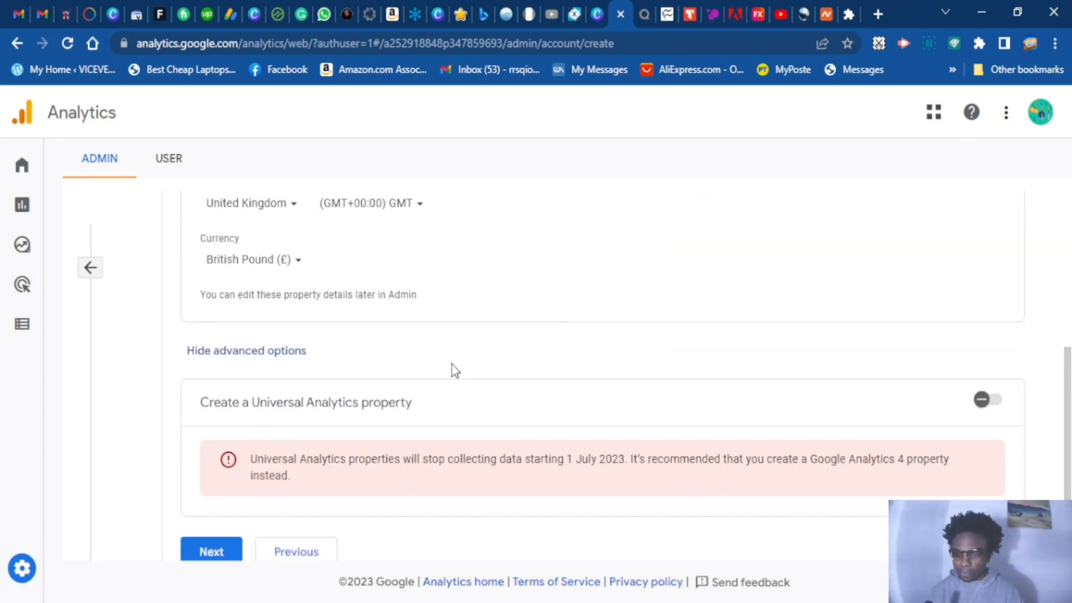
{"action": "left_click", "coordinate": [981, 400]}
Enter JSQUAT.COM as the website URL, keep the option to create both property types, and continue to the business information.
{"action": "scroll", "coordinate": [367, 359], "scroll_direction": "down", "scroll_amount": 4}
{"action": "left_click", "coordinate": [339, 301]}
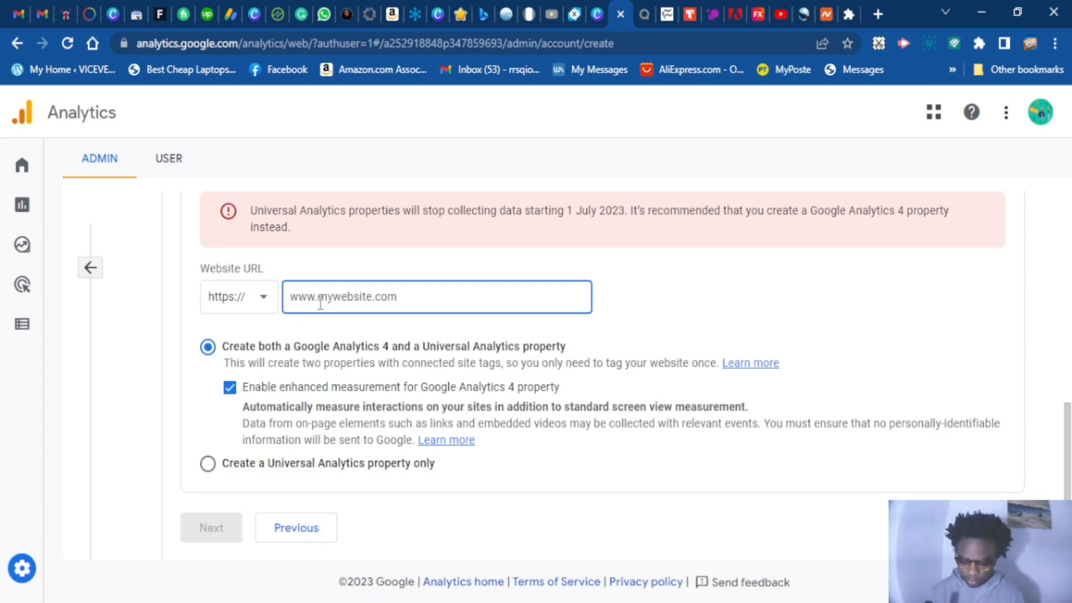
{"action": "type", "text": "JS"}
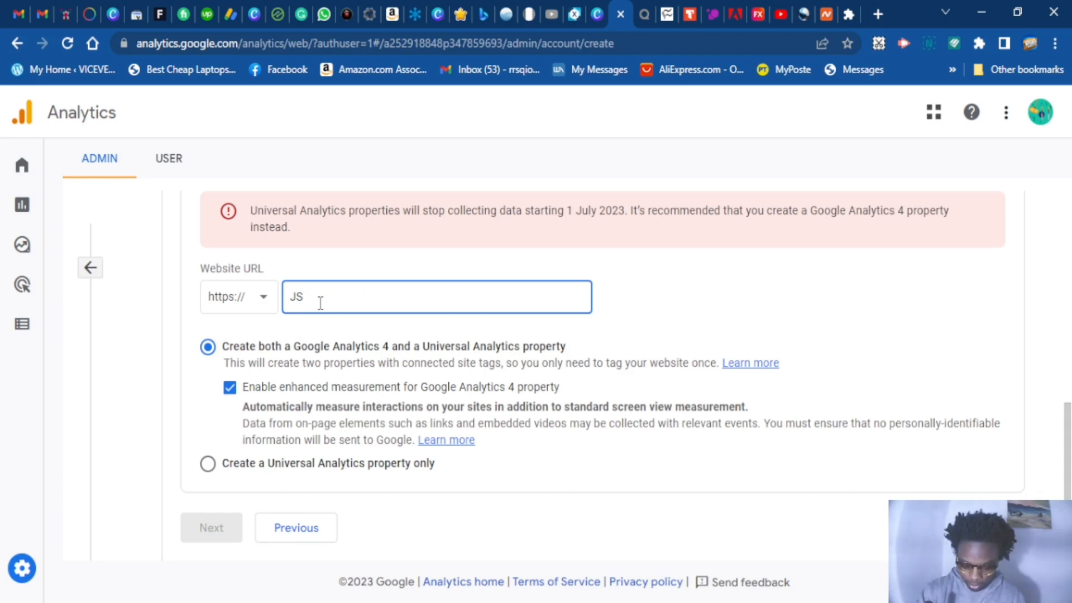
{"action": "type", "text": "QUAT"}
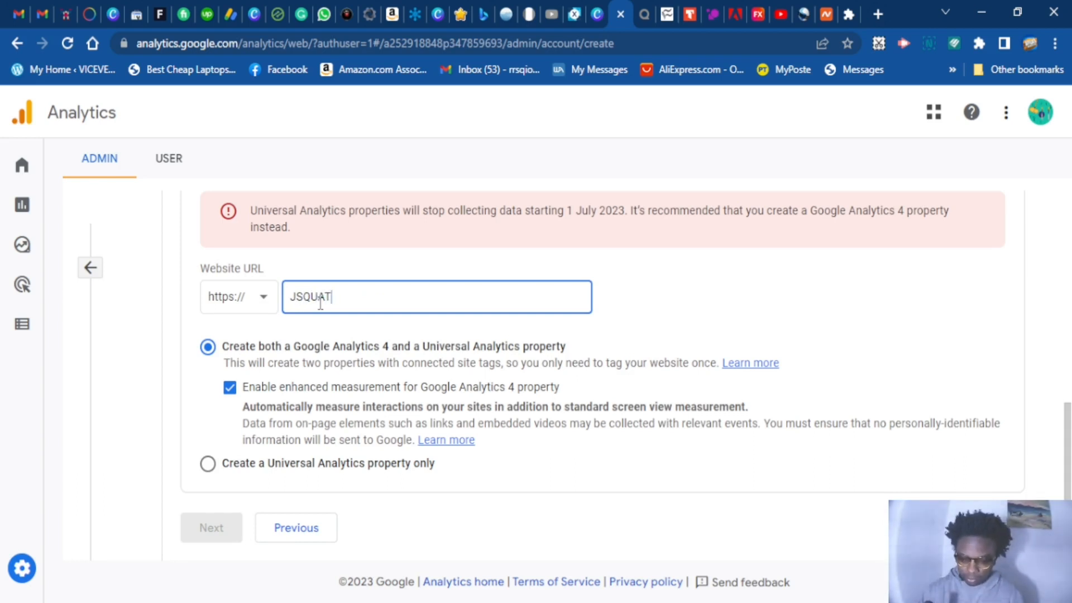
{"action": "type", "text": ".COM"}
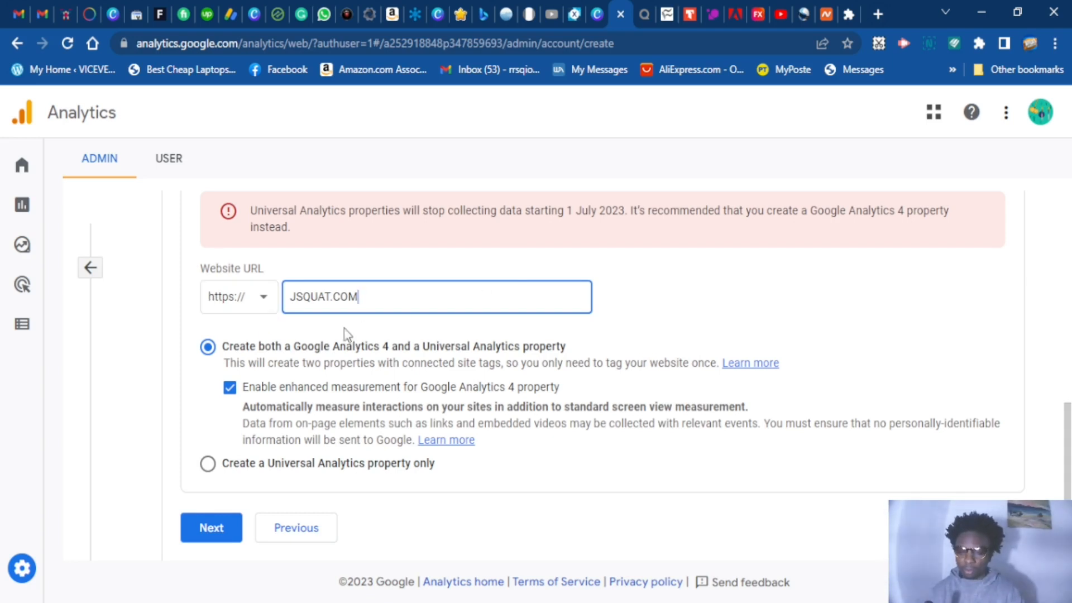
{"action": "scroll", "coordinate": [343, 335], "scroll_direction": "down", "scroll_amount": 1}
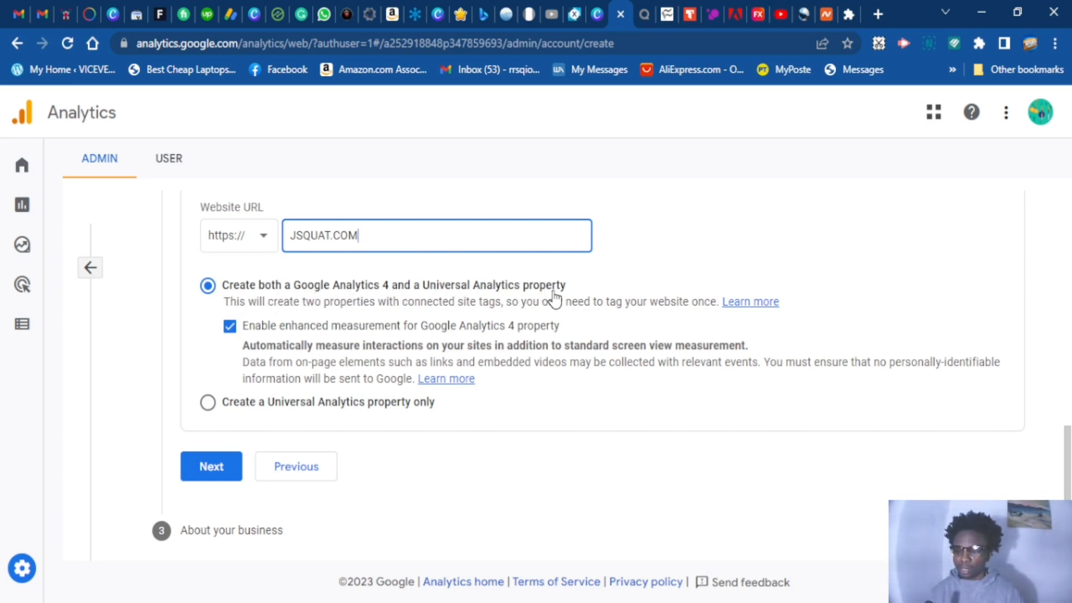
{"action": "left_click", "coordinate": [212, 473]}
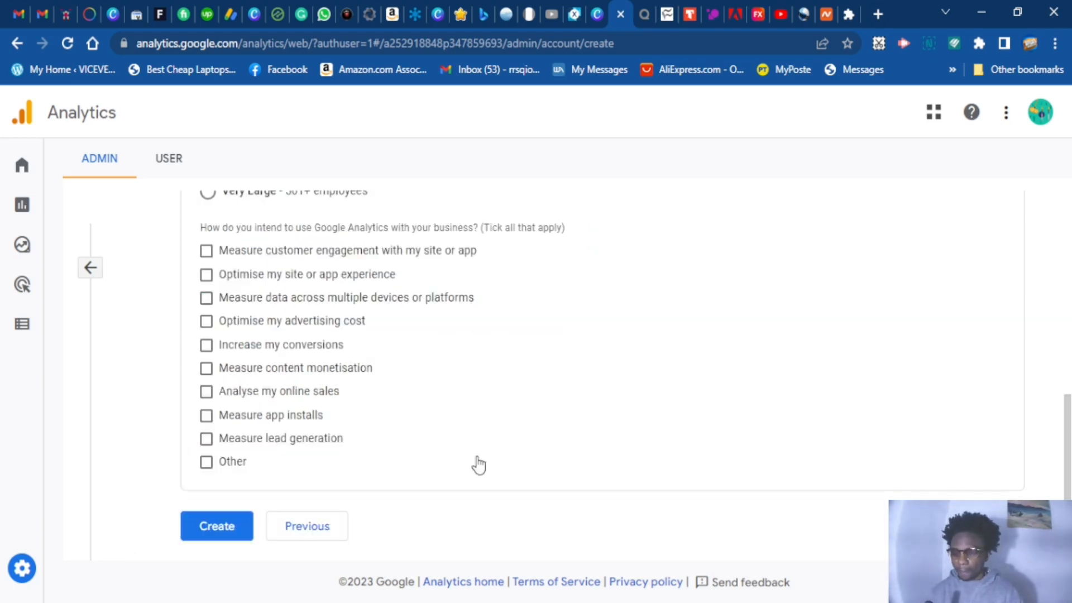
Set the industry category to Beauty & Fitness and the business size to Small, 1 to 10 employees.
{"action": "scroll", "coordinate": [478, 465], "scroll_direction": "up", "scroll_amount": 5}
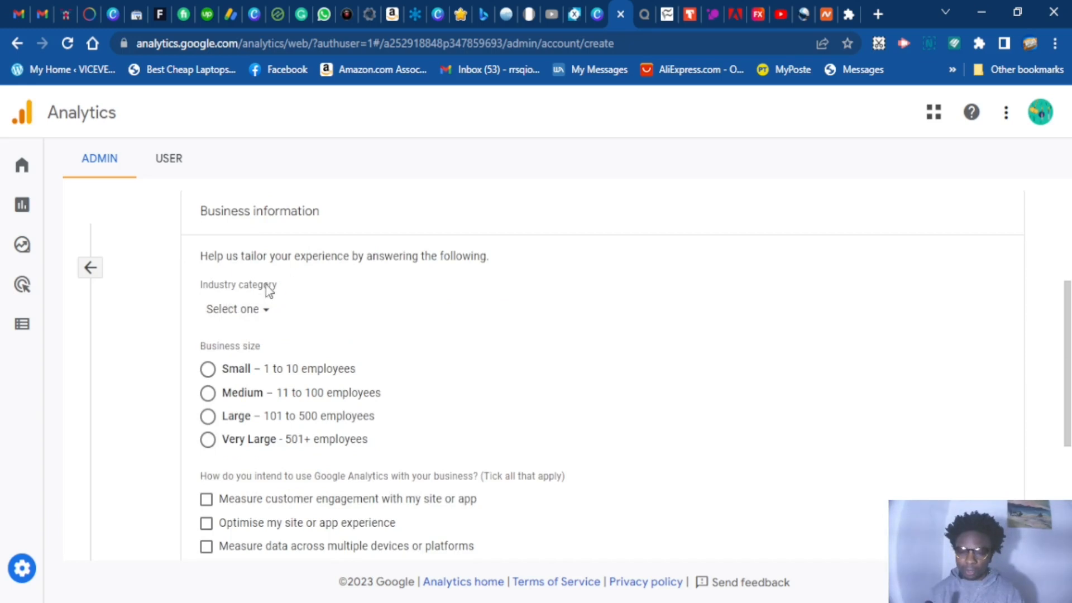
{"action": "left_click", "coordinate": [269, 314]}
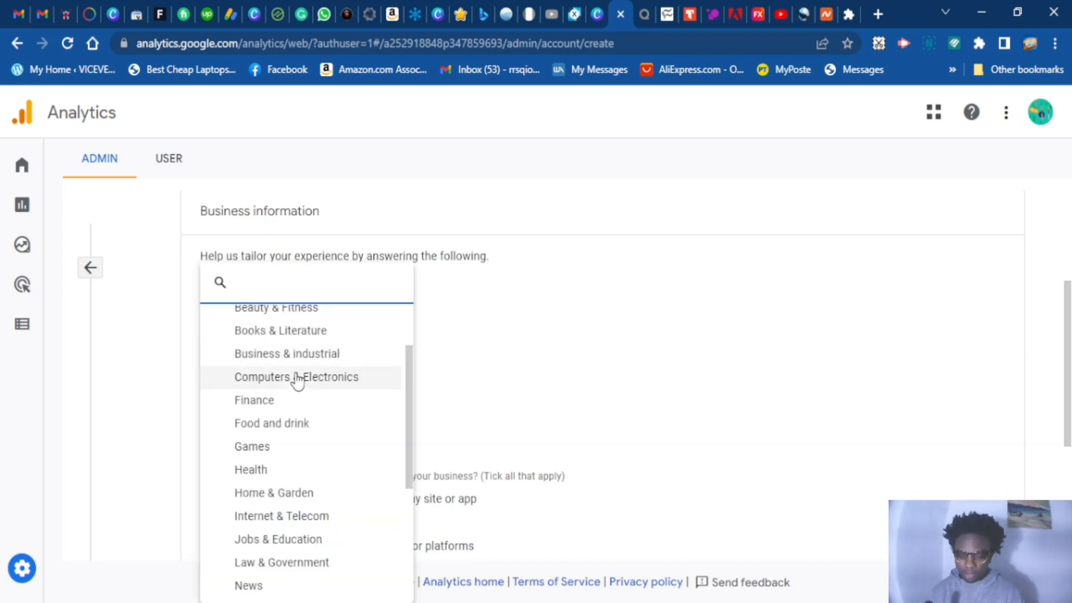
{"action": "scroll", "coordinate": [300, 397], "scroll_direction": "down", "scroll_amount": 1}
{"action": "scroll", "coordinate": [304, 428], "scroll_direction": "up", "scroll_amount": 3}
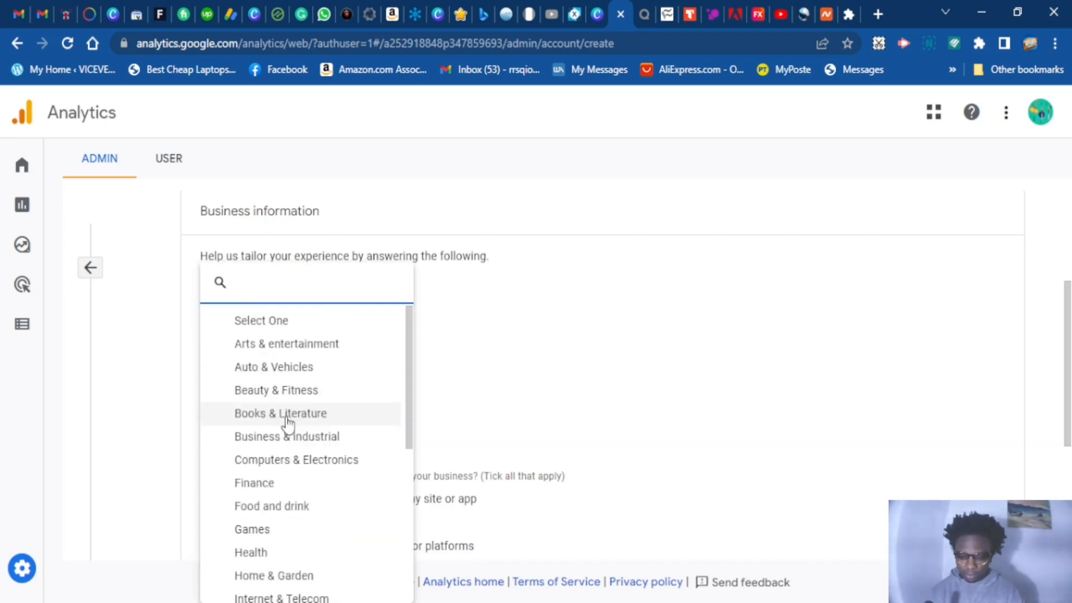
{"action": "left_click", "coordinate": [254, 395]}
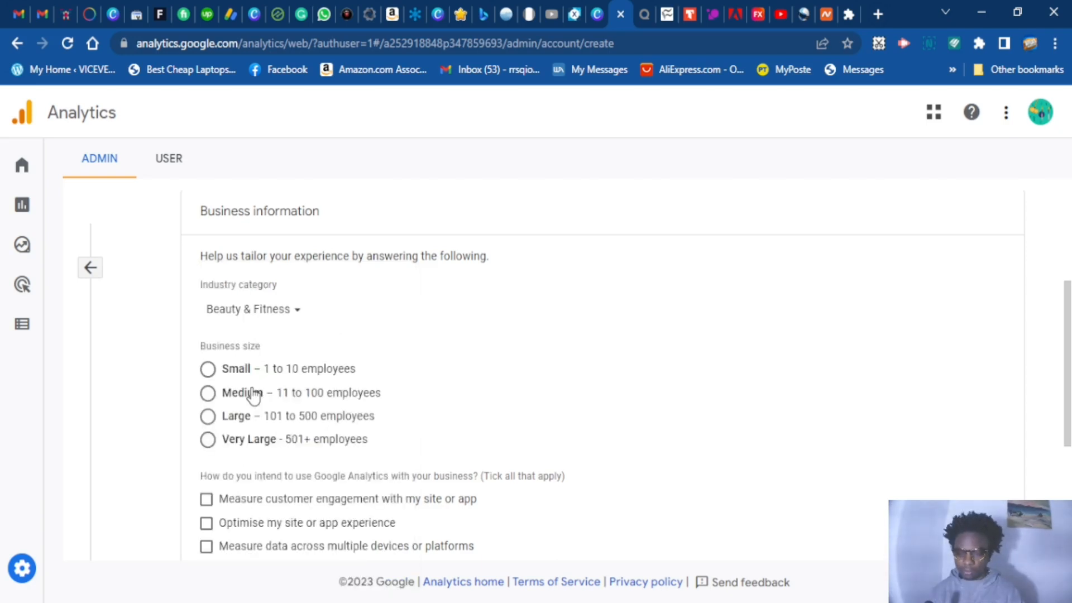
{"action": "left_click", "coordinate": [208, 369]}
Select measuring customer engagement with the site or app as the intended use of Google Analytics.
{"action": "scroll", "coordinate": [268, 441], "scroll_direction": "down", "scroll_amount": 3}
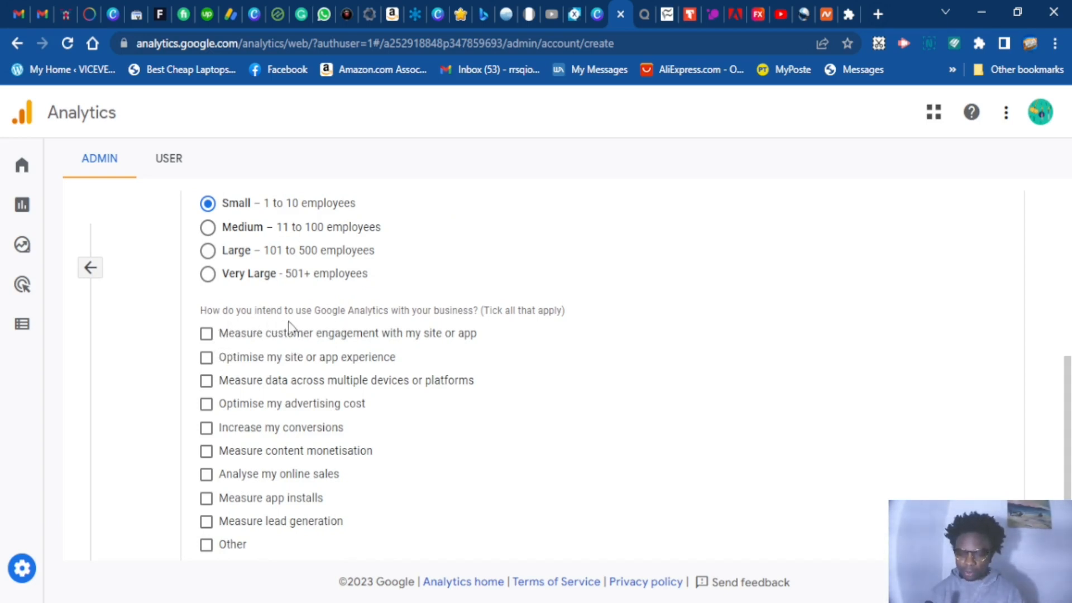
{"action": "left_click", "coordinate": [206, 334]}
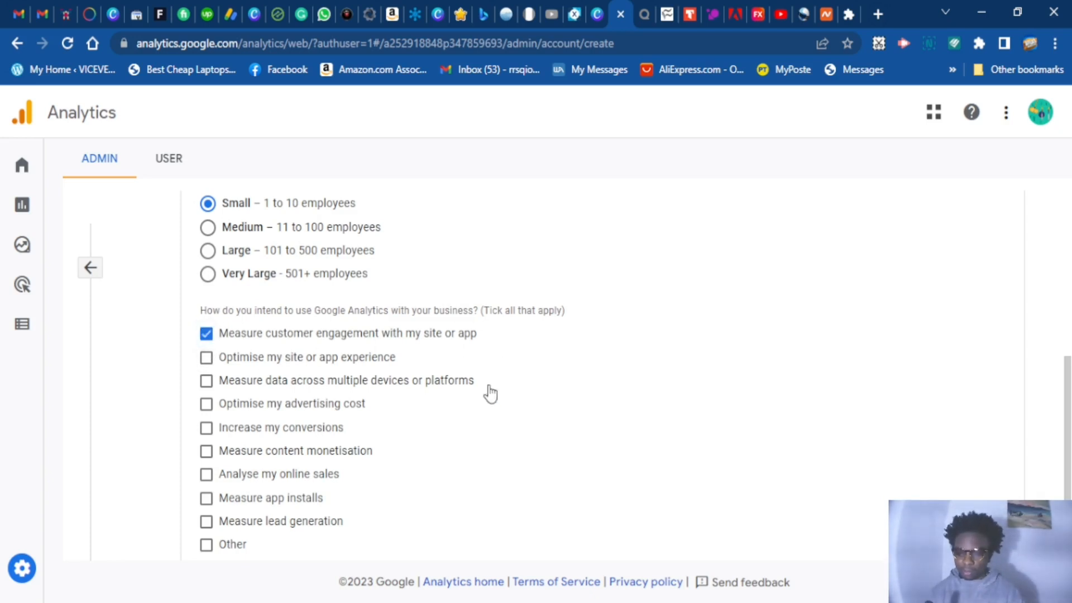
{"action": "scroll", "coordinate": [459, 455], "scroll_direction": "down", "scroll_amount": 2}
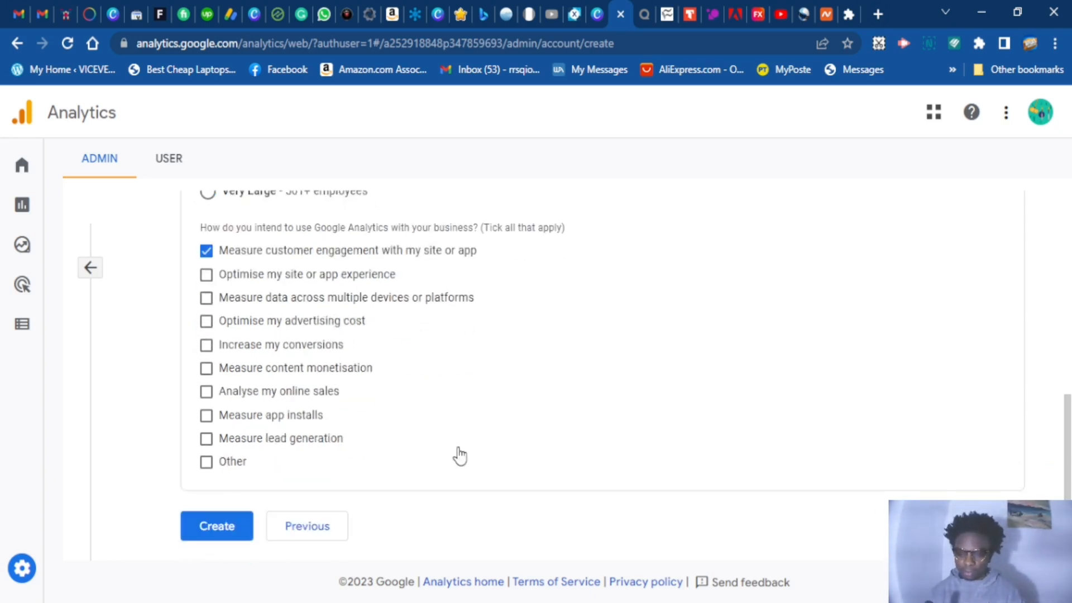
Create the Analytics account and accept the United Kingdom Terms of Service together with the GDPR Data Processing Terms.
{"action": "left_click", "coordinate": [229, 534]}
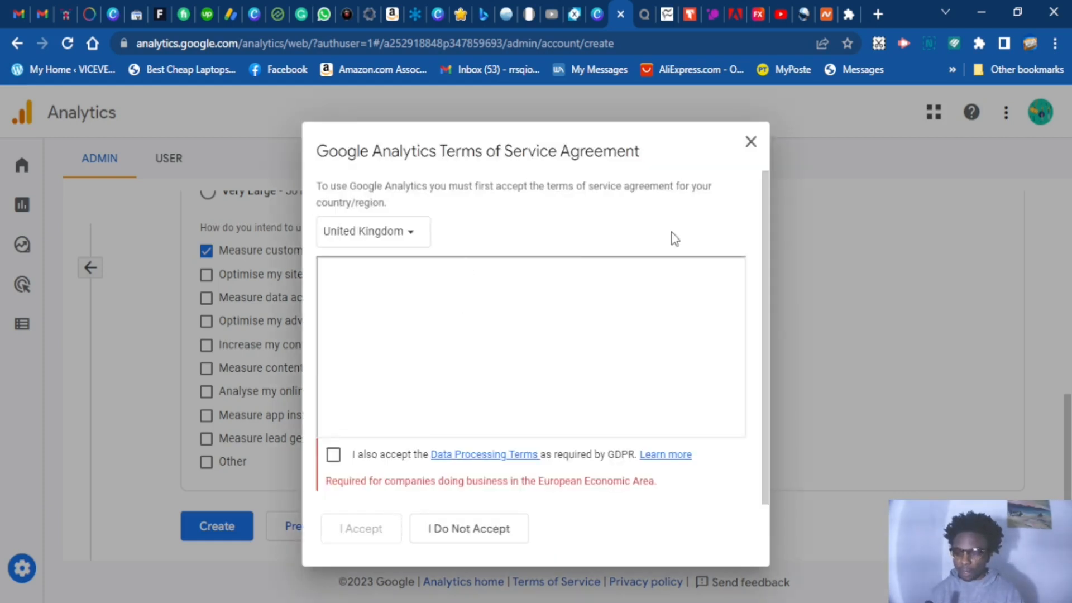
{"action": "left_click", "coordinate": [325, 464]}
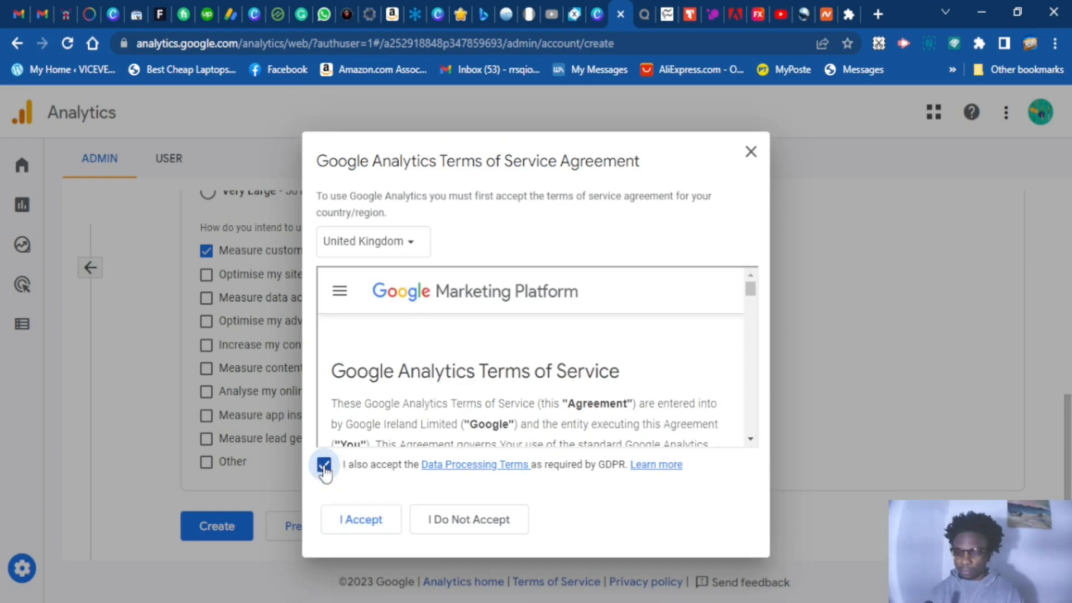
{"action": "scroll", "coordinate": [742, 316], "scroll_direction": "down", "scroll_amount": 10}
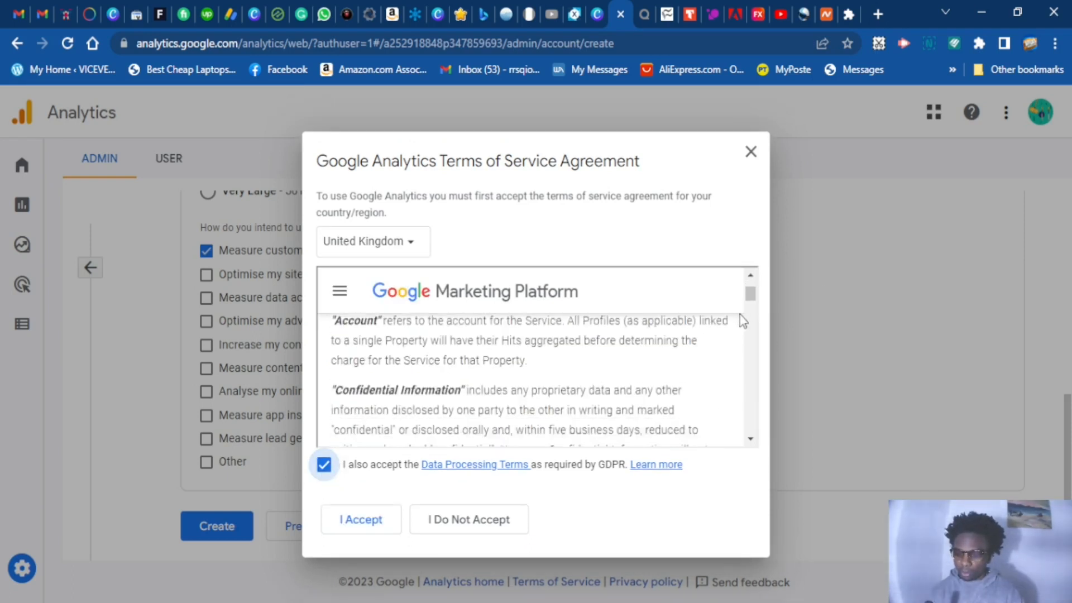
{"action": "scroll", "coordinate": [751, 403], "scroll_direction": "down", "scroll_amount": 5}
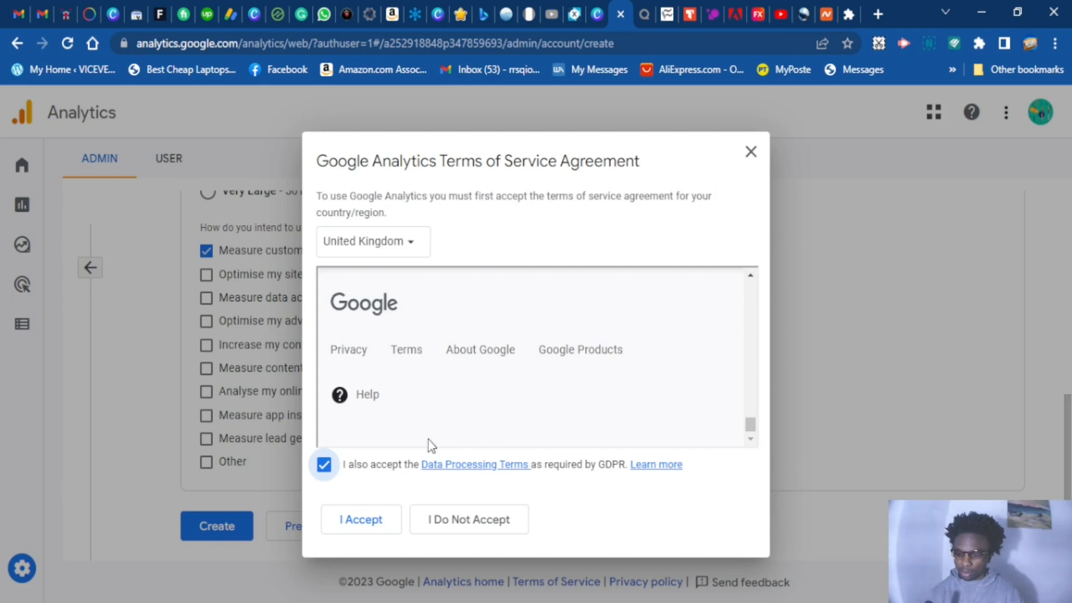
{"action": "left_click", "coordinate": [368, 522]}
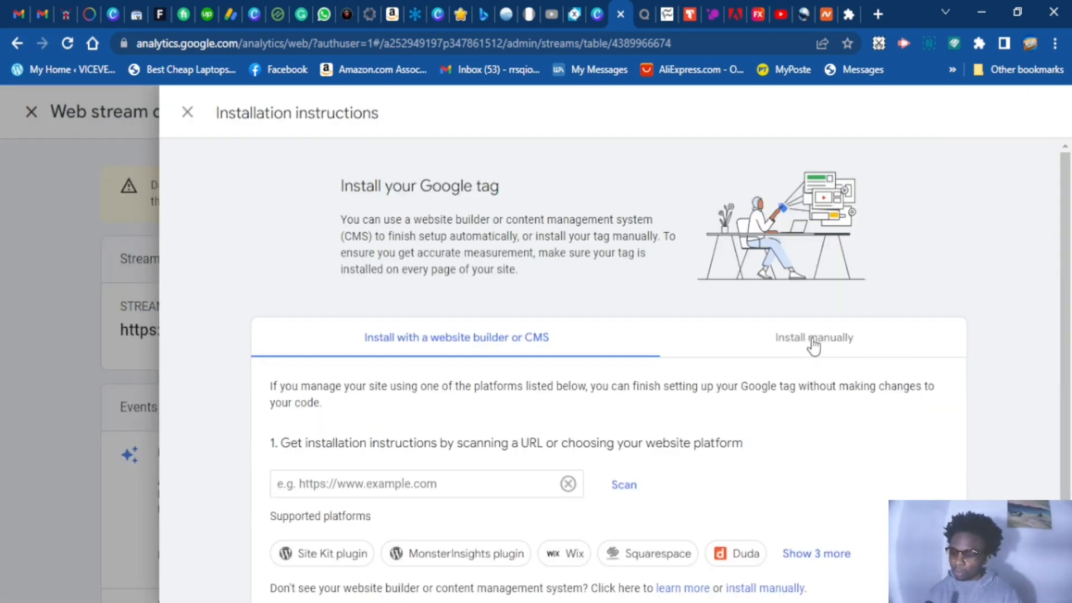
Show the manual installation instructions for the Google tag and copy the entire gtag.js snippet.
{"action": "left_click", "coordinate": [811, 344]}
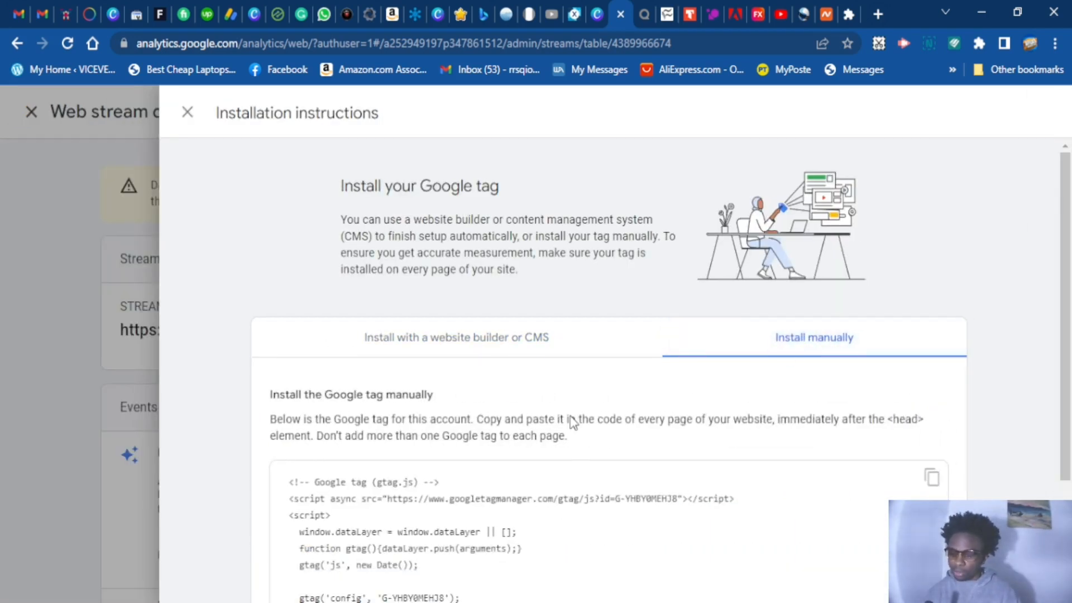
{"action": "scroll", "coordinate": [500, 440], "scroll_direction": "down", "scroll_amount": 3}
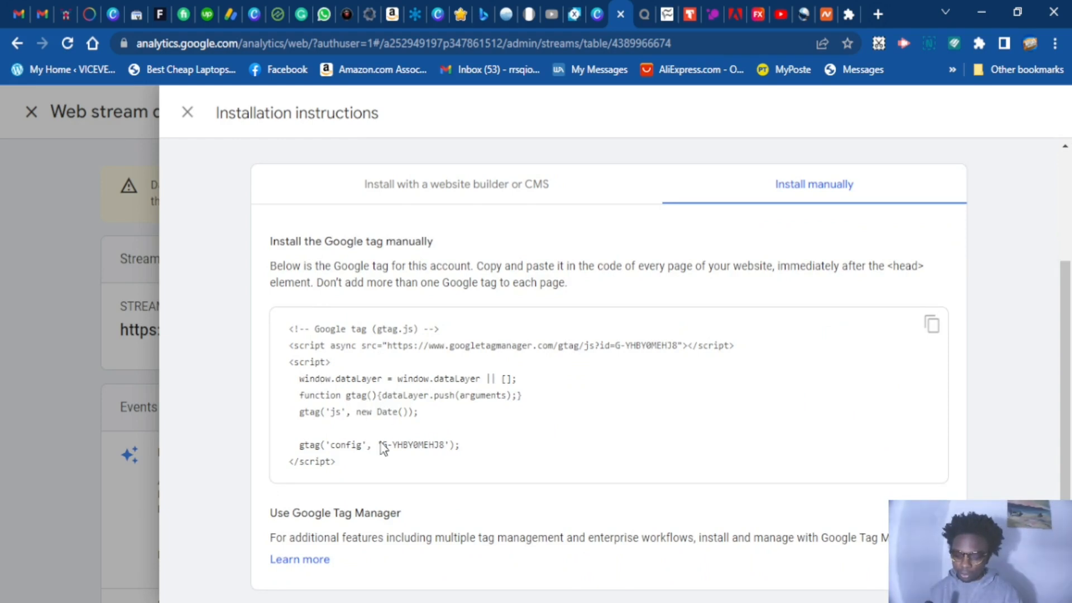
{"action": "left_click_drag", "start_coordinate": [352, 462], "coordinate": [283, 332]}
{"action": "key", "text": "ctrl+c"}
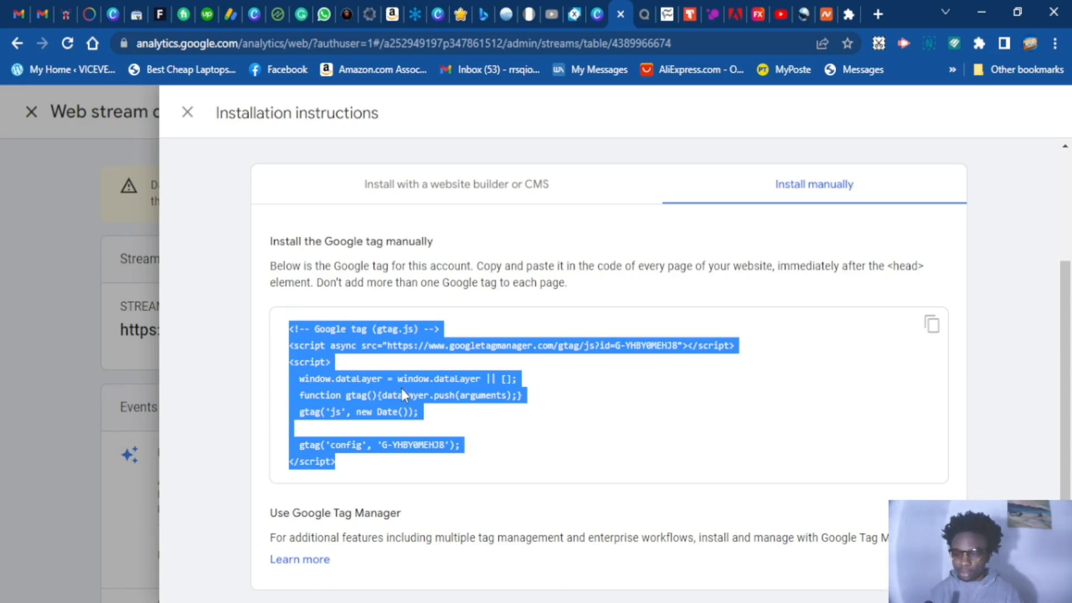
Switch to the Just Squat WordPress admin and open the GeneratePress theme's header.php in the Theme File Editor.
{"action": "left_click", "coordinate": [64, 10]}
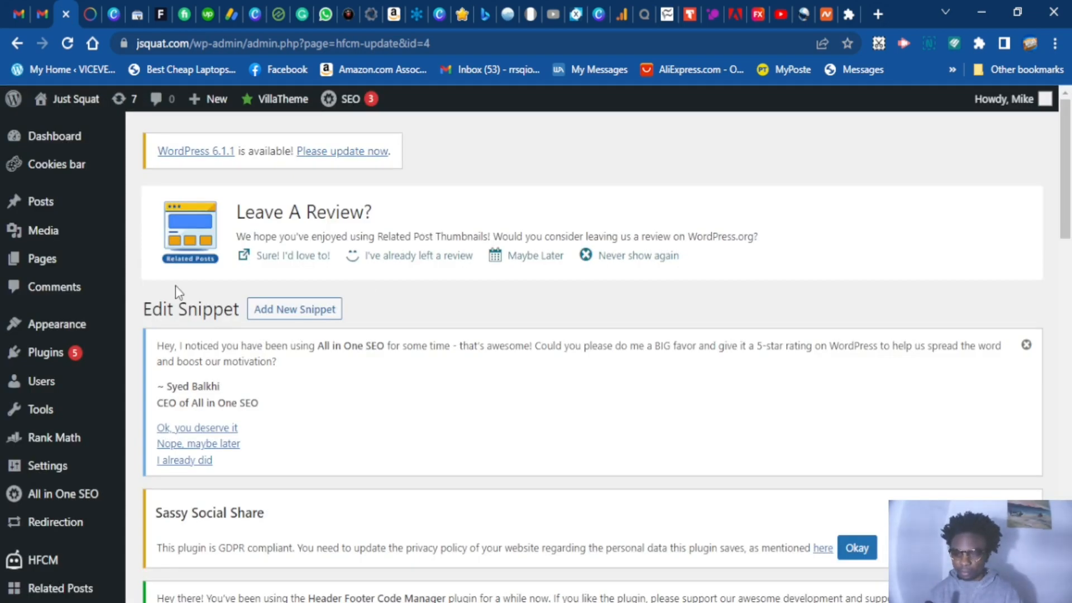
{"action": "mouse_move", "coordinate": [59, 215]}
{"action": "mouse_move", "coordinate": [56, 329]}
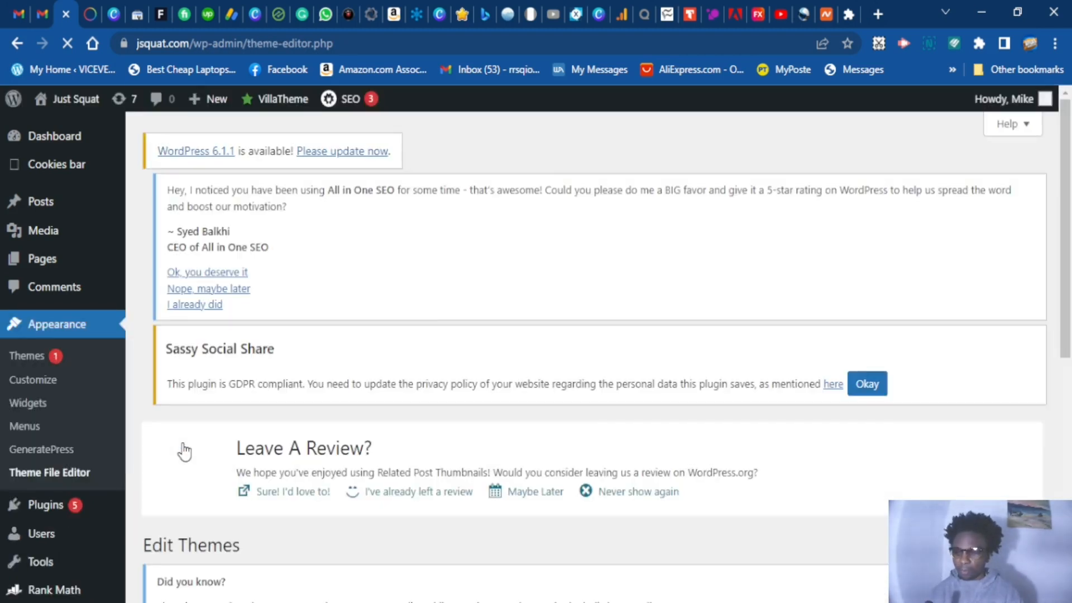
{"action": "scroll", "coordinate": [785, 430], "scroll_direction": "down", "scroll_amount": 9}
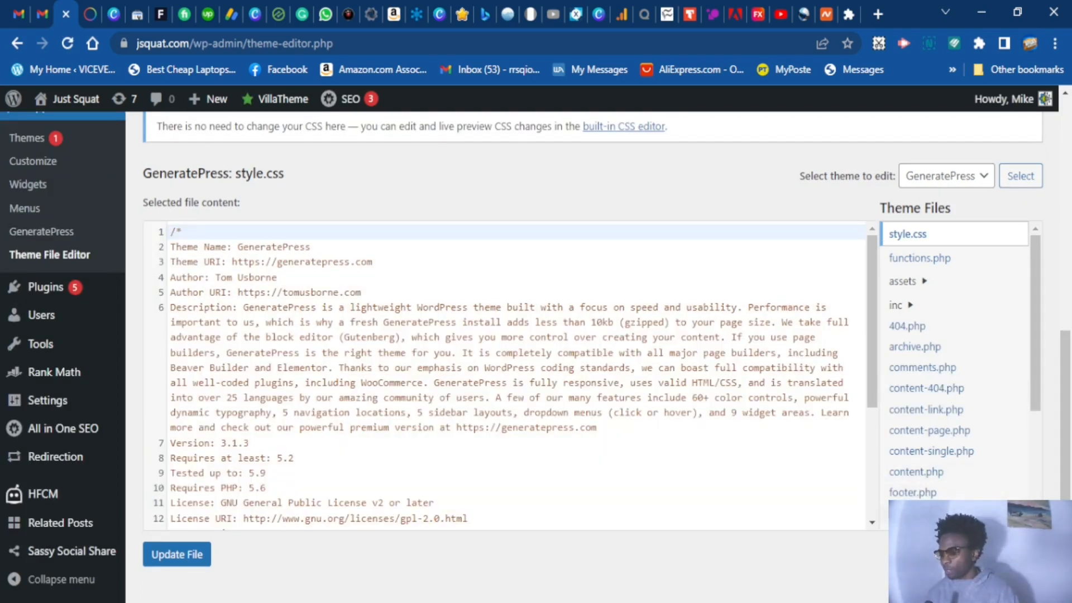
{"action": "scroll", "coordinate": [607, 352], "scroll_direction": "down", "scroll_amount": 1}
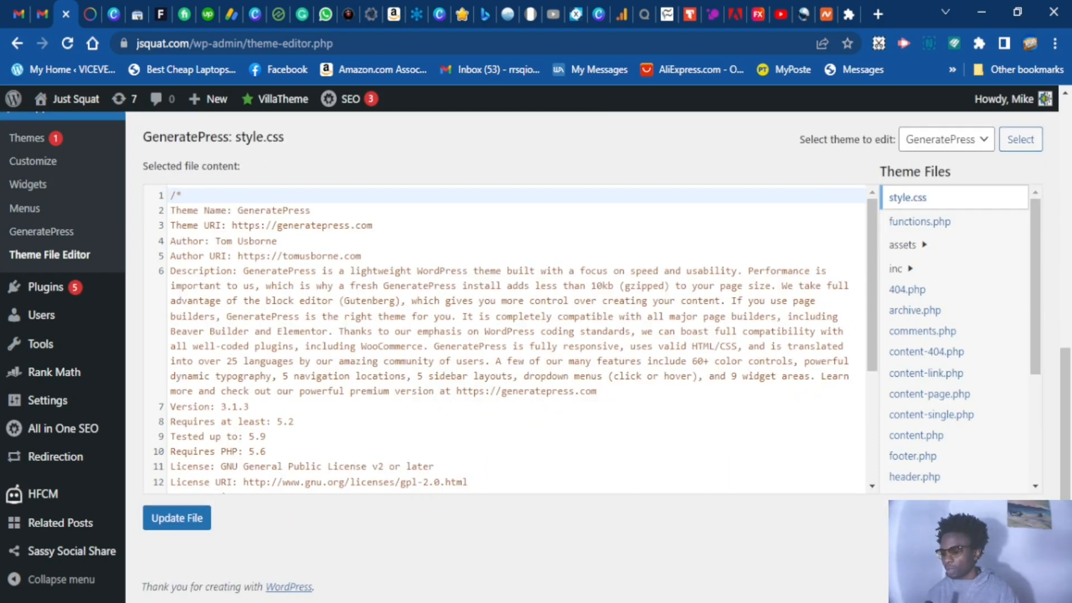
{"action": "left_click", "coordinate": [914, 478]}
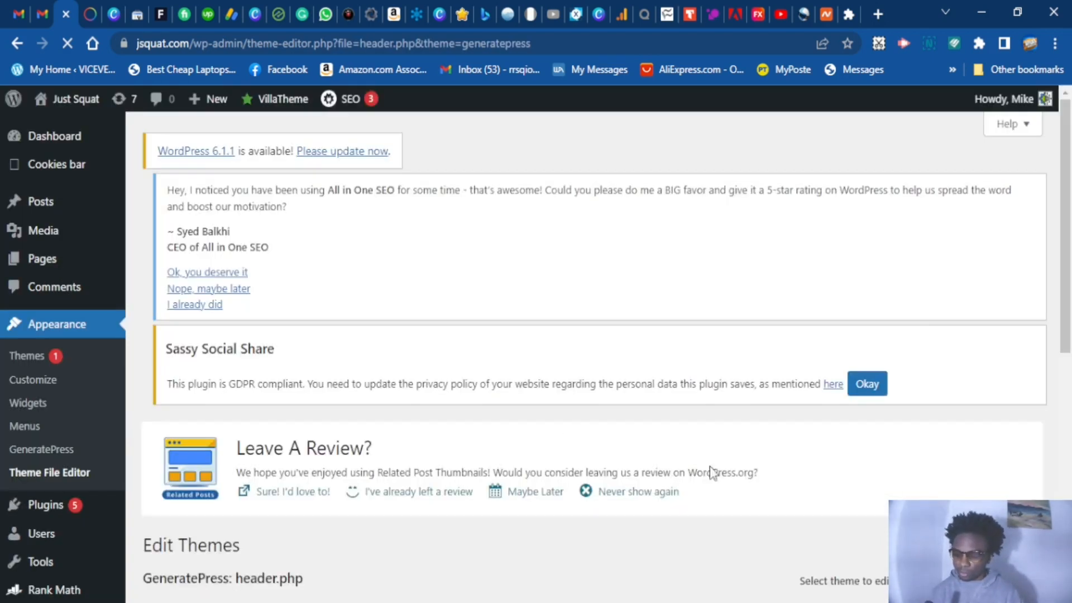
Paste the copied Google tag on a new line immediately after the opening <head> tag in header.php.
{"action": "scroll", "coordinate": [557, 423], "scroll_direction": "down", "scroll_amount": 3}
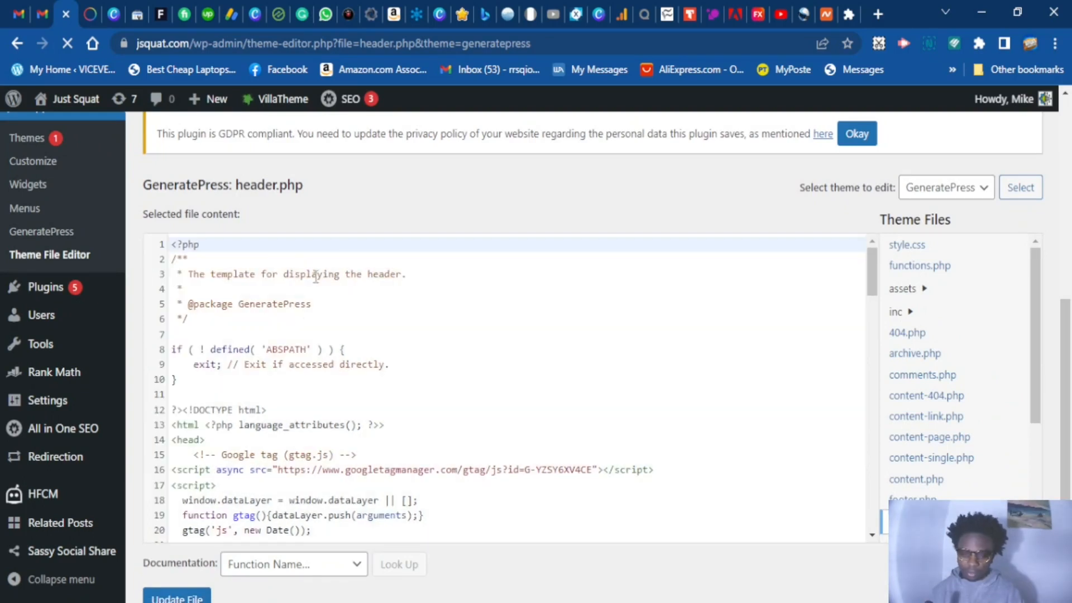
{"action": "scroll", "coordinate": [307, 323], "scroll_direction": "down", "scroll_amount": 1}
{"action": "scroll", "coordinate": [307, 322], "scroll_direction": "down", "scroll_amount": 2}
{"action": "scroll", "coordinate": [269, 327], "scroll_direction": "down", "scroll_amount": 1}
{"action": "scroll", "coordinate": [268, 327], "scroll_direction": "up", "scroll_amount": 1}
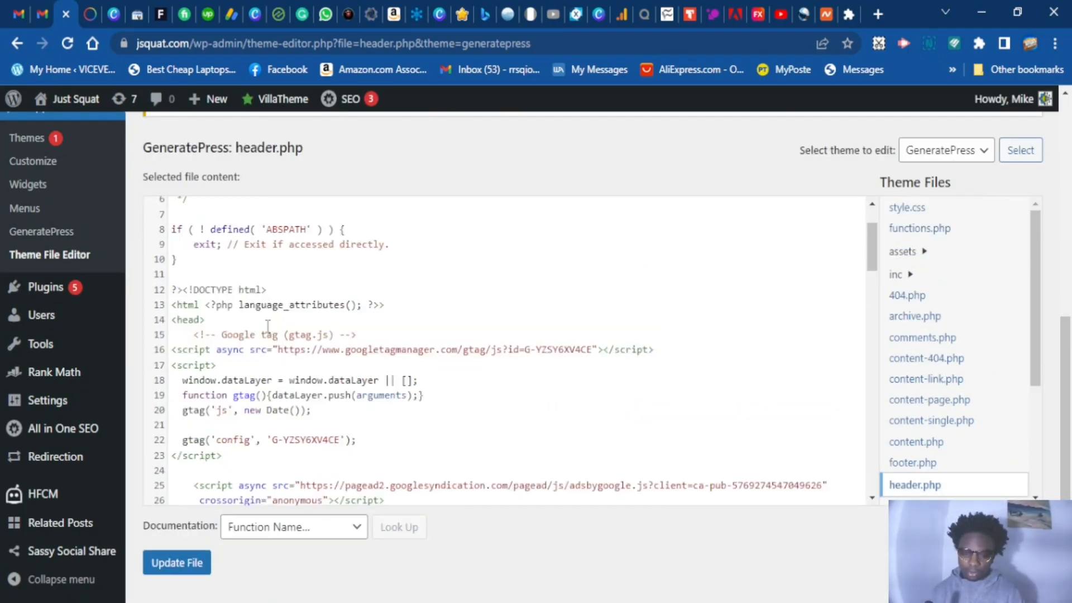
{"action": "scroll", "coordinate": [270, 327], "scroll_direction": "down", "scroll_amount": 2}
{"action": "scroll", "coordinate": [242, 357], "scroll_direction": "up", "scroll_amount": 2}
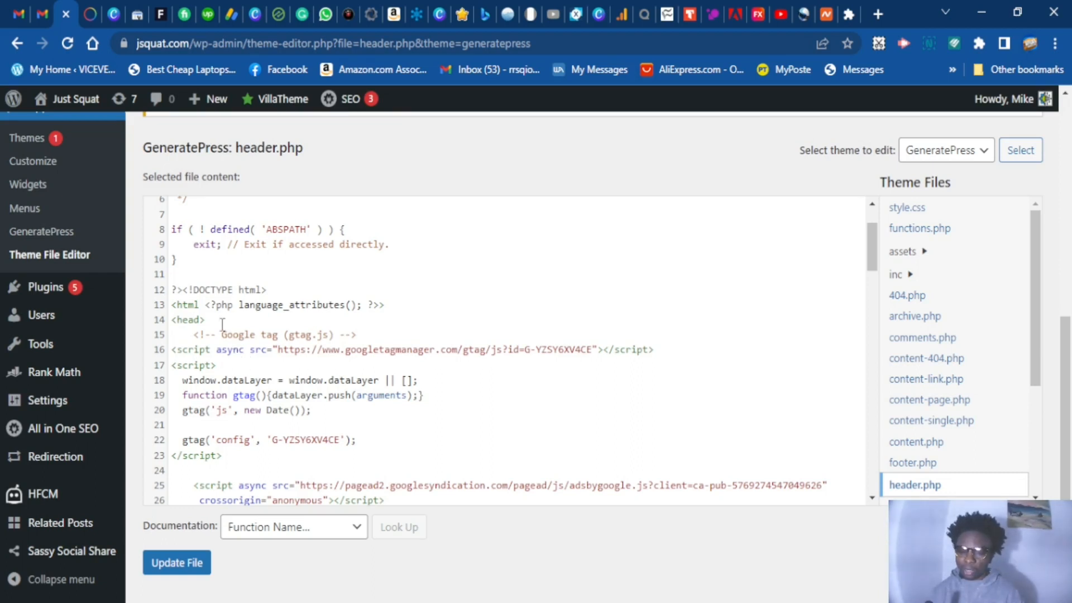
{"action": "left_click", "coordinate": [221, 321]}
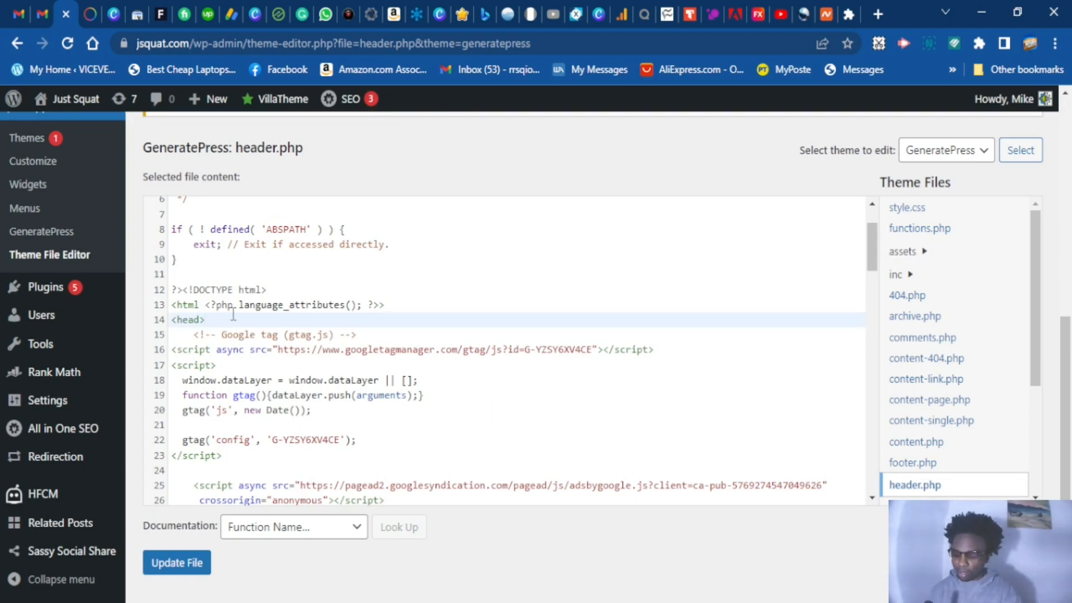
{"action": "key", "text": "Return"}
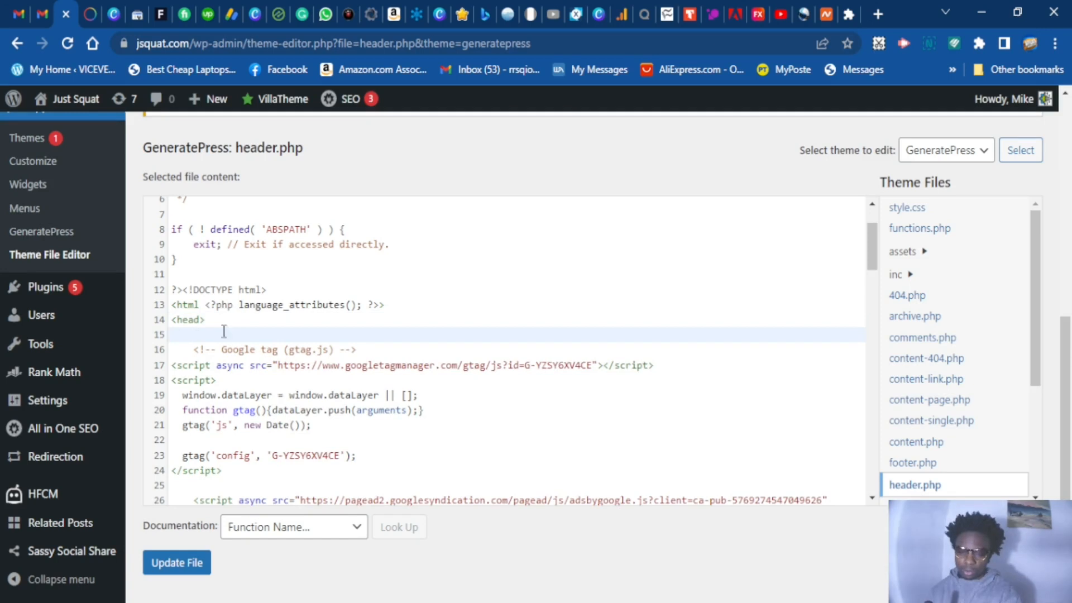
{"action": "key", "text": "ctrl+v"}
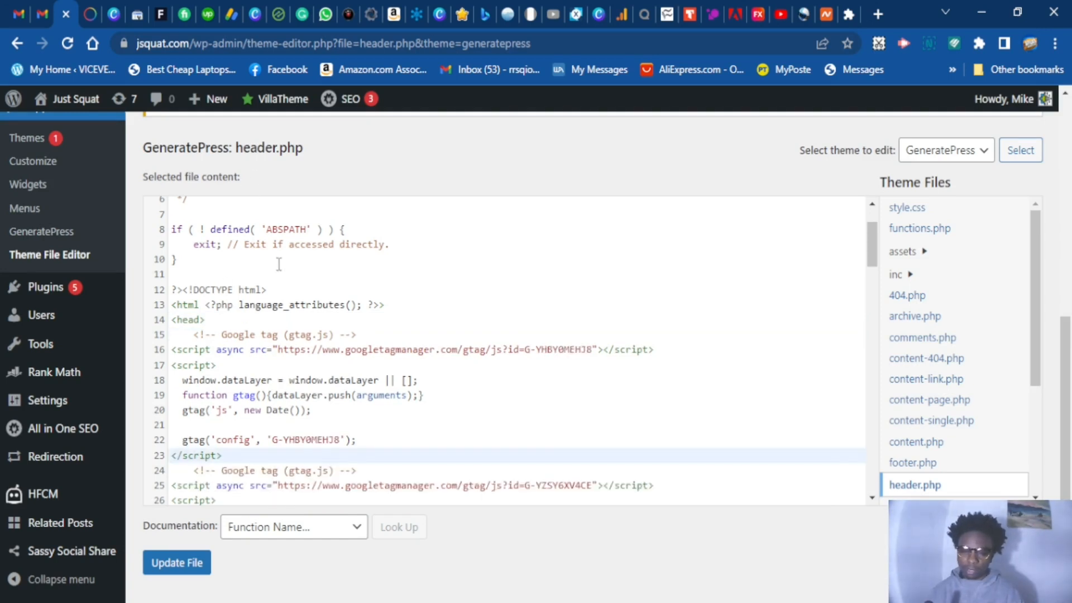
Save the edited header.php and review the tag code in its head section.
{"action": "scroll", "coordinate": [249, 370], "scroll_direction": "down", "scroll_amount": 2}
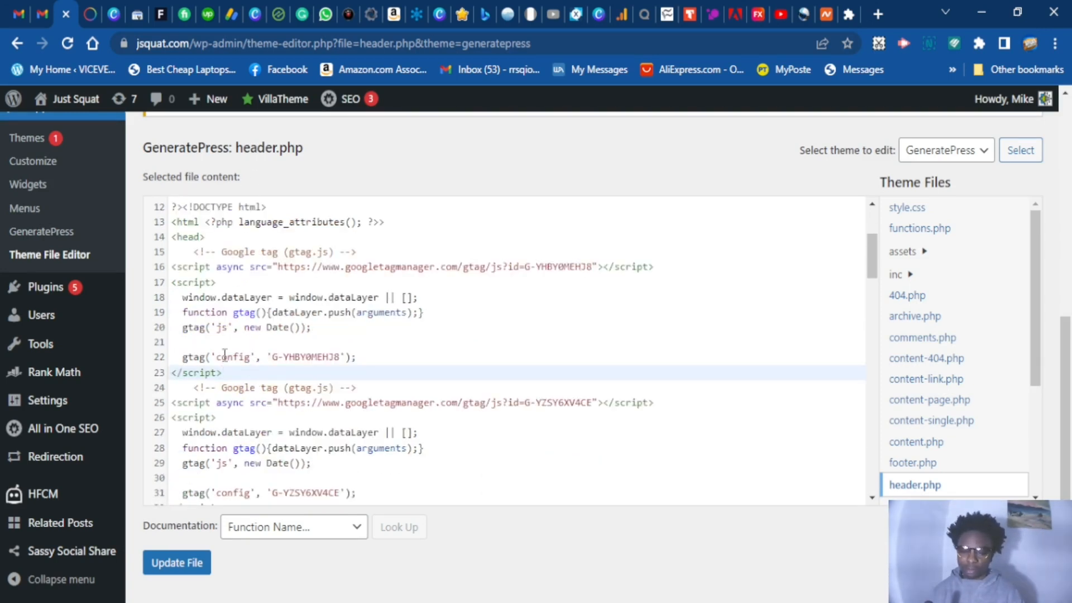
{"action": "scroll", "coordinate": [314, 363], "scroll_direction": "down", "scroll_amount": 7}
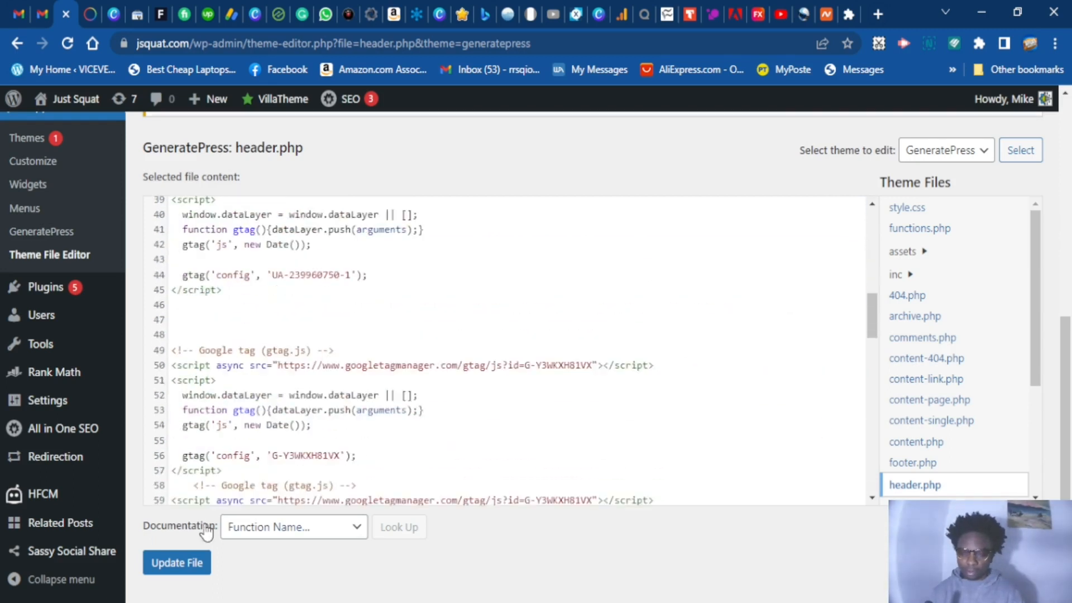
{"action": "scroll", "coordinate": [173, 536], "scroll_direction": "down", "scroll_amount": 1}
{"action": "left_click", "coordinate": [176, 519]}
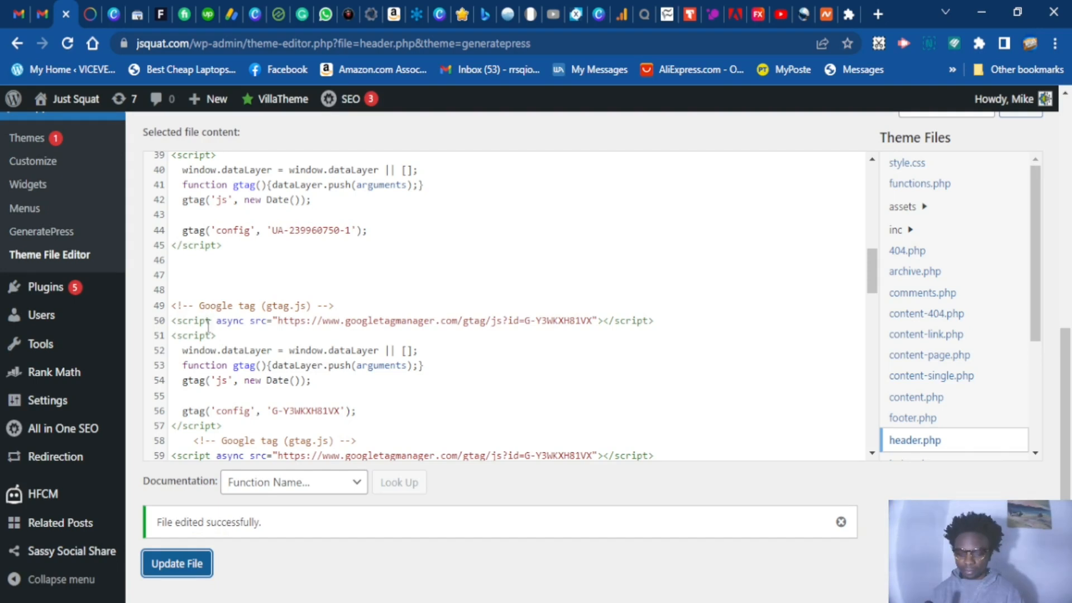
{"action": "scroll", "coordinate": [207, 326], "scroll_direction": "up", "scroll_amount": 4}
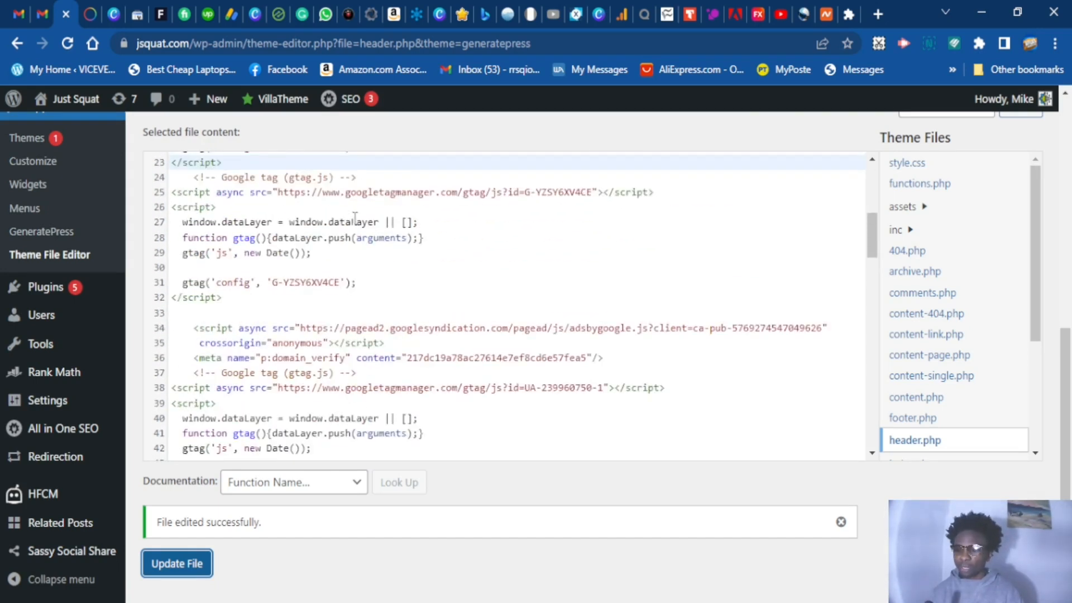
{"action": "scroll", "coordinate": [366, 240], "scroll_direction": "up", "scroll_amount": 5}
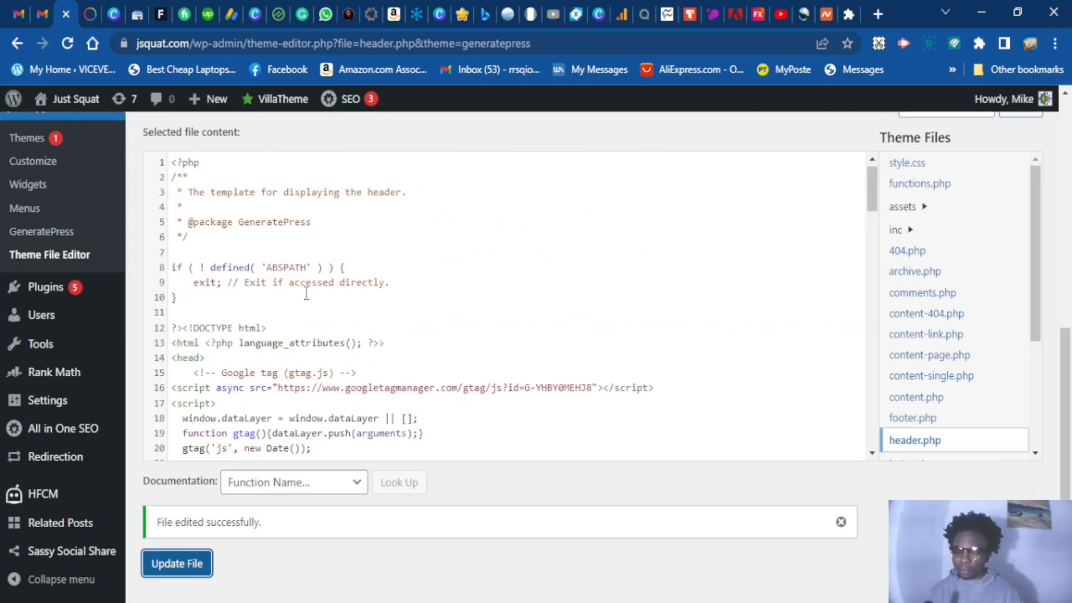
{"action": "scroll", "coordinate": [306, 293], "scroll_direction": "up", "scroll_amount": 5}
{"action": "scroll", "coordinate": [311, 375], "scroll_direction": "down", "scroll_amount": 5}
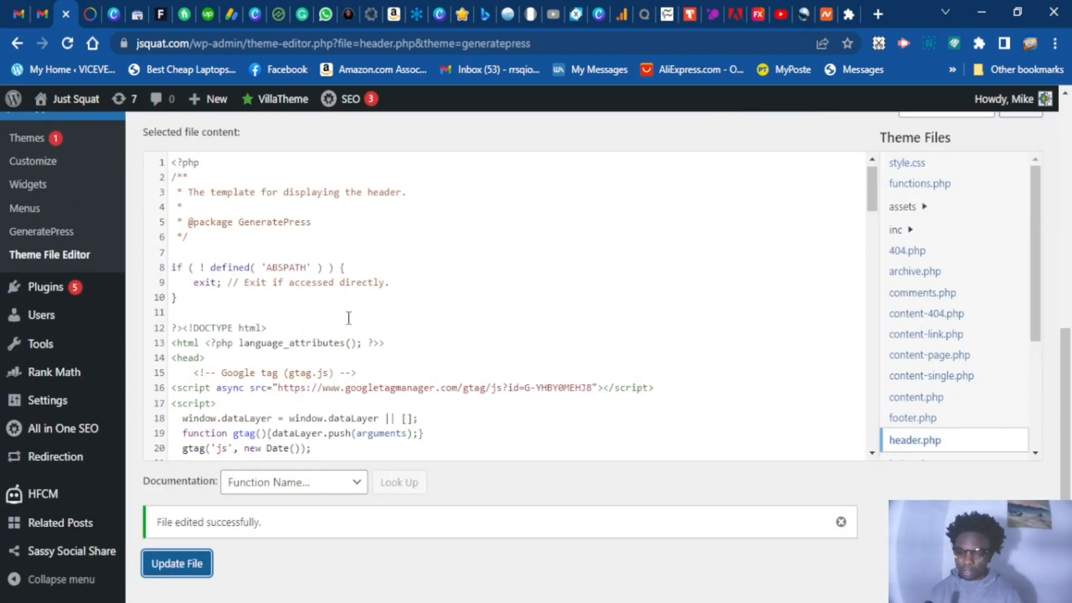
Open the installed plugins list and locate the Header Footer Code Manager plugin.
{"action": "mouse_move", "coordinate": [47, 494]}
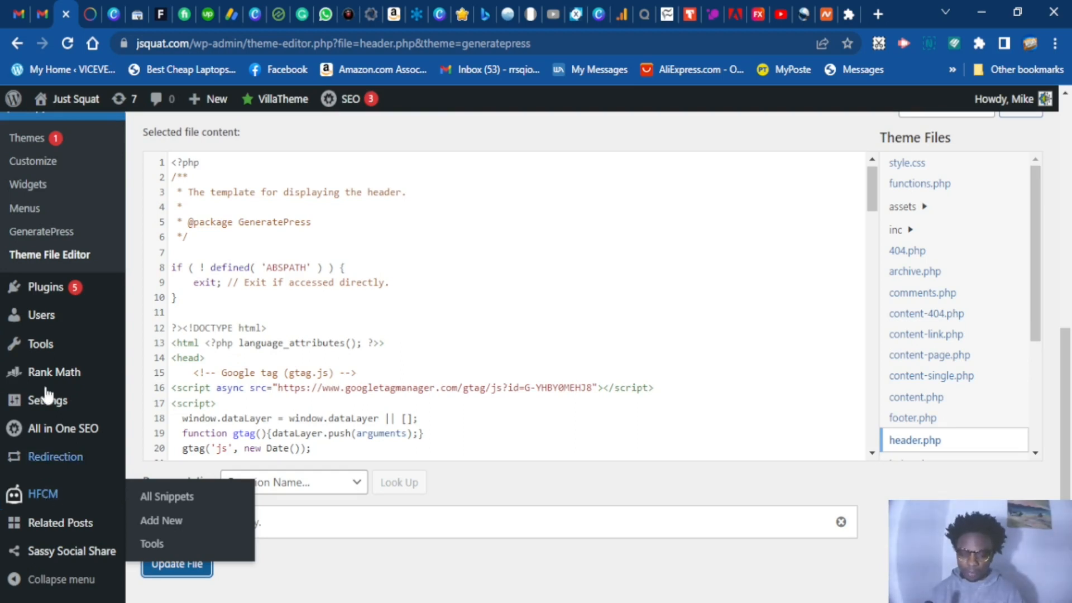
{"action": "mouse_move", "coordinate": [45, 287]}
{"action": "left_click", "coordinate": [172, 293]}
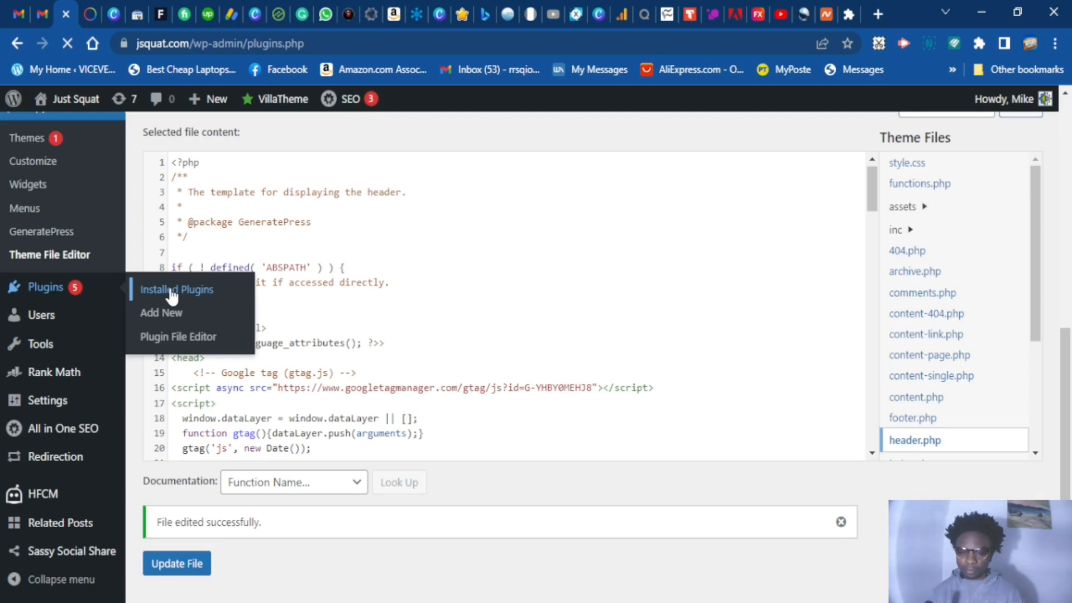
{"action": "scroll", "coordinate": [342, 369], "scroll_direction": "down", "scroll_amount": 7}
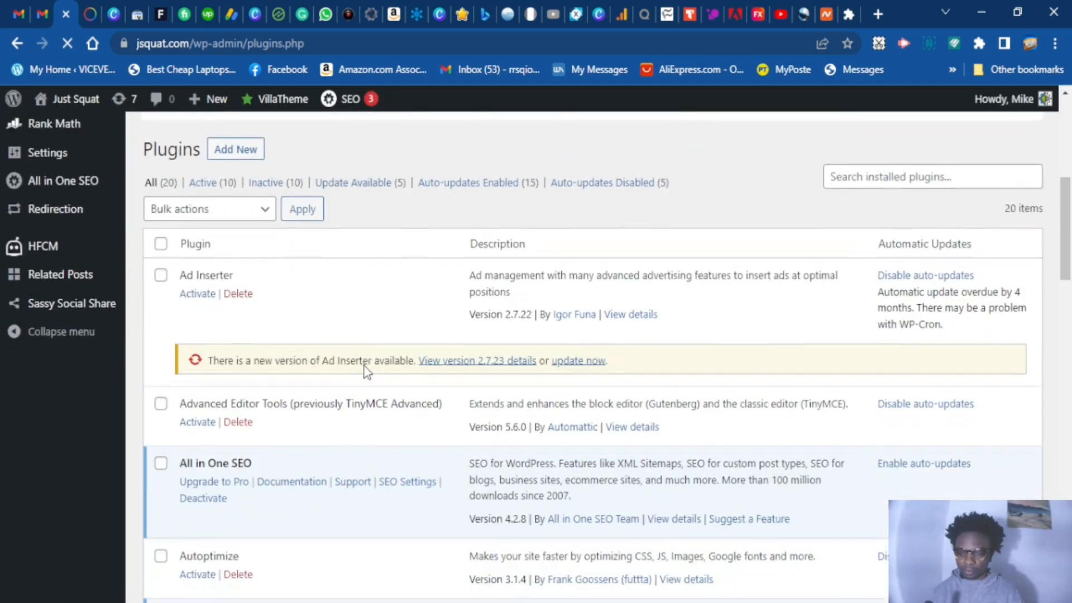
{"action": "scroll", "coordinate": [364, 375], "scroll_direction": "down", "scroll_amount": 10}
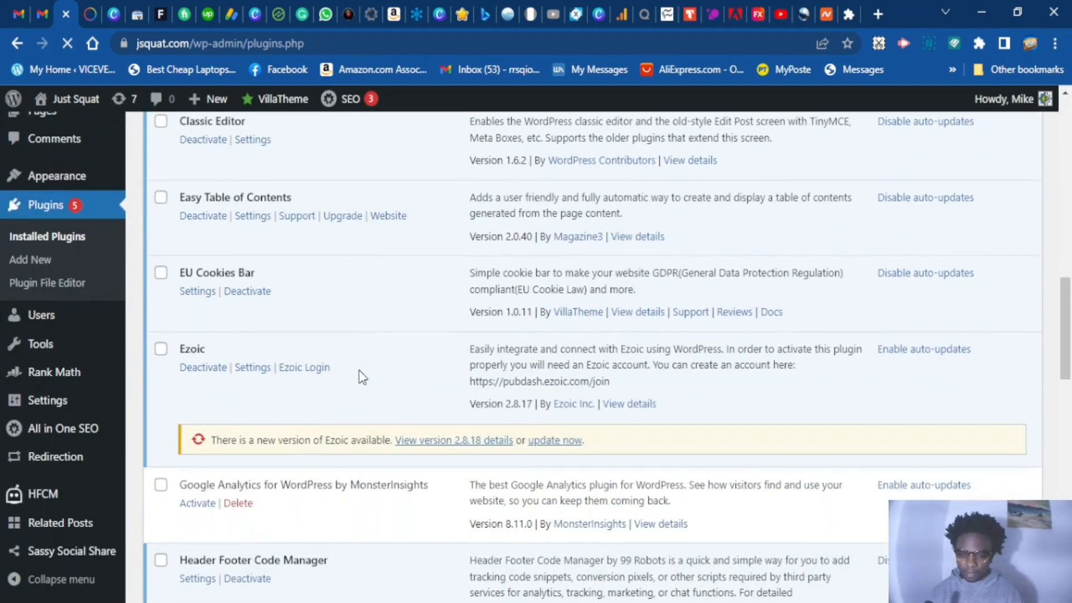
{"action": "scroll", "coordinate": [324, 380], "scroll_direction": "down", "scroll_amount": 5}
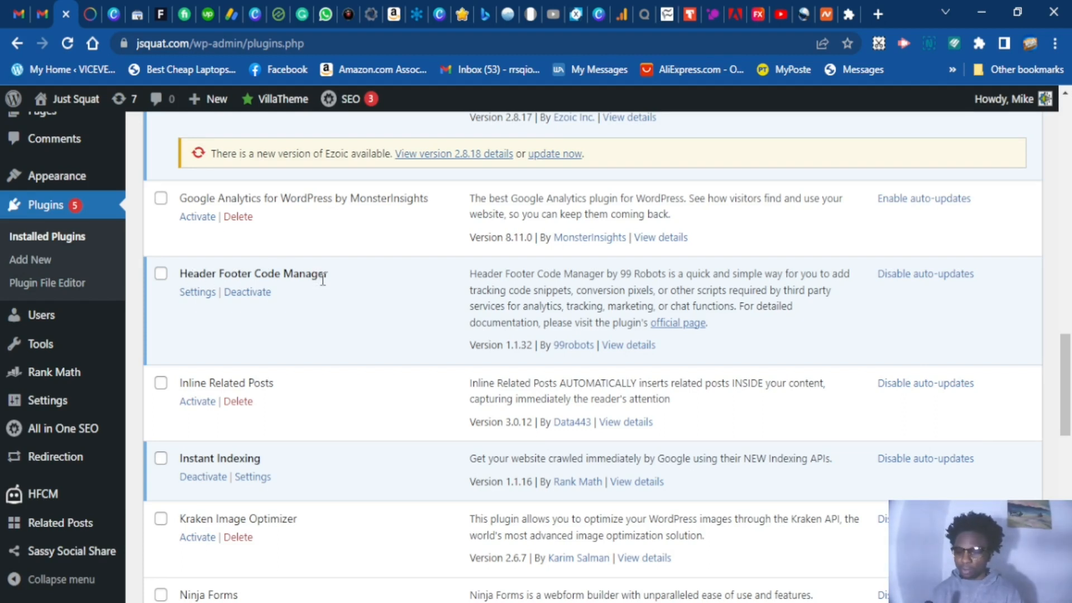
{"action": "scroll", "coordinate": [335, 277], "scroll_direction": "down", "scroll_amount": 1}
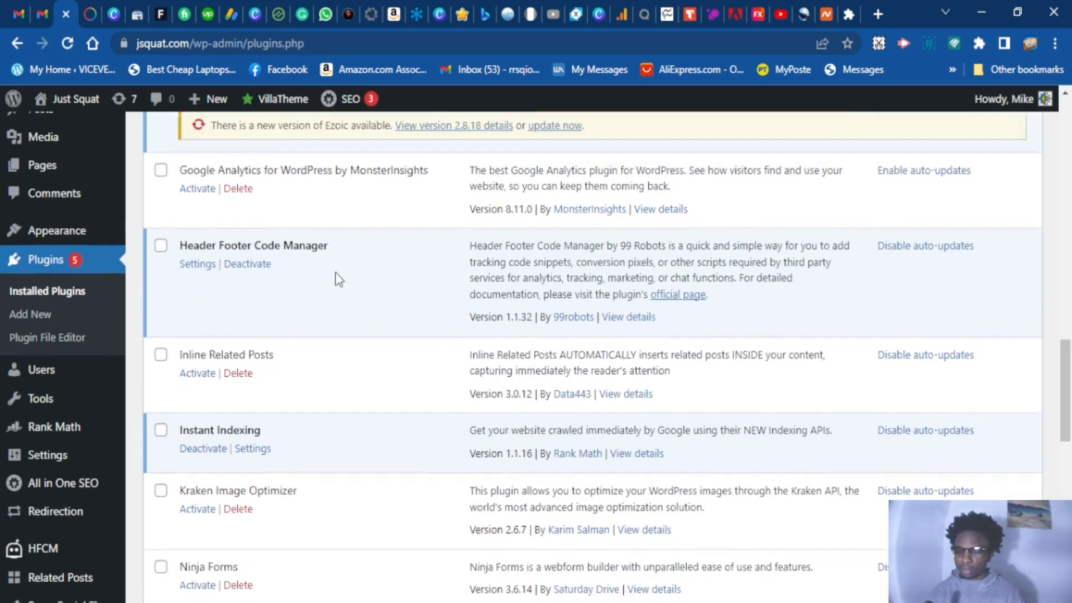
Open the page for adding new plugins from the installed plugins list.
{"action": "scroll", "coordinate": [335, 277], "scroll_direction": "up", "scroll_amount": 7}
{"action": "scroll", "coordinate": [321, 398], "scroll_direction": "down", "scroll_amount": 4}
{"action": "scroll", "coordinate": [313, 385], "scroll_direction": "up", "scroll_amount": 8}
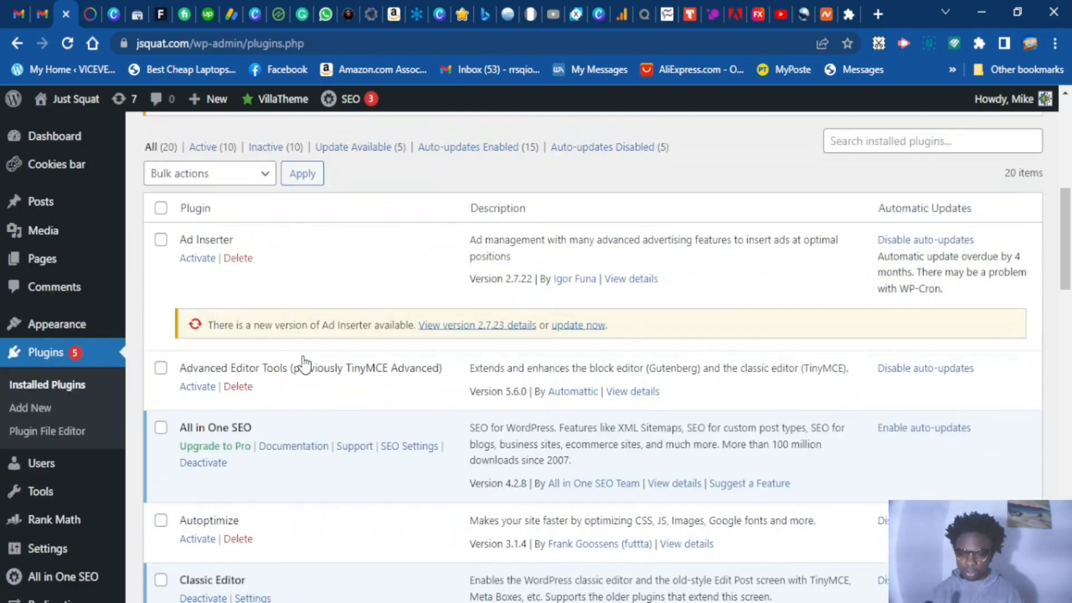
{"action": "scroll", "coordinate": [323, 376], "scroll_direction": "up", "scroll_amount": 6}
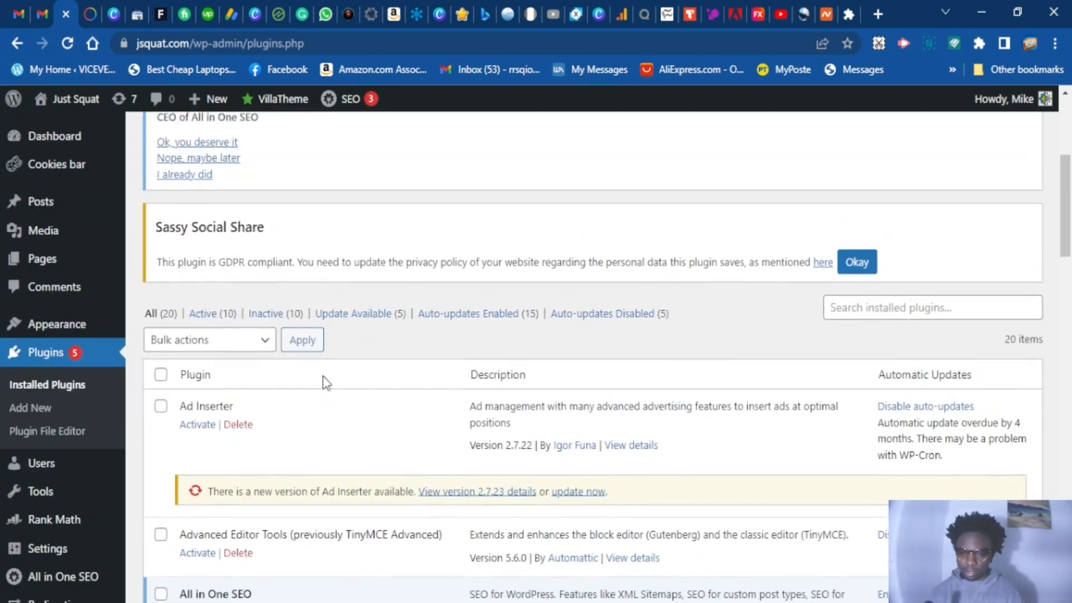
{"action": "scroll", "coordinate": [323, 377], "scroll_direction": "up", "scroll_amount": 2}
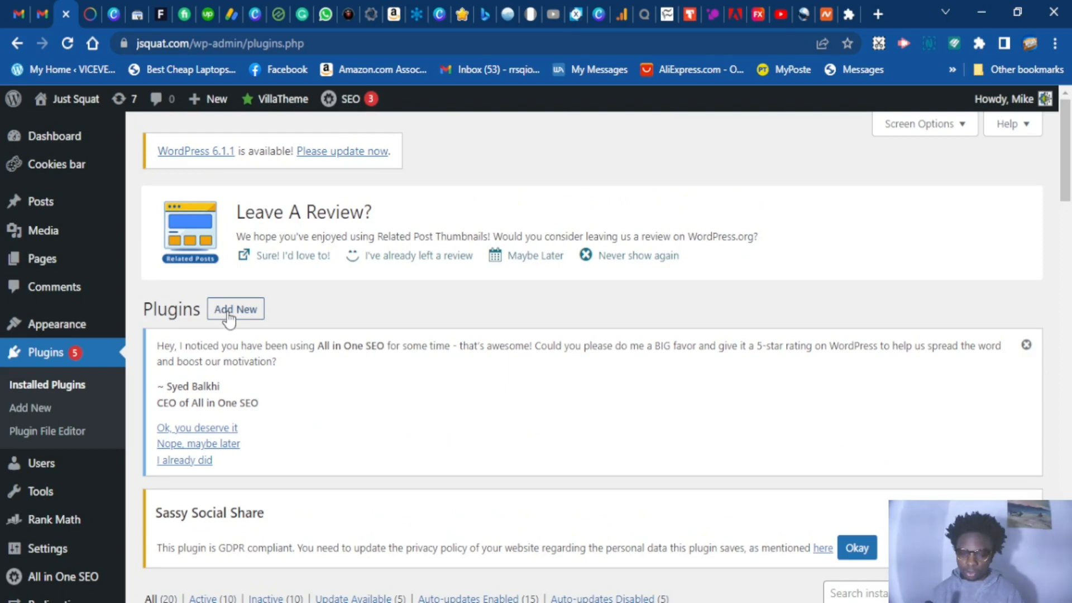
{"action": "left_click", "coordinate": [229, 315]}
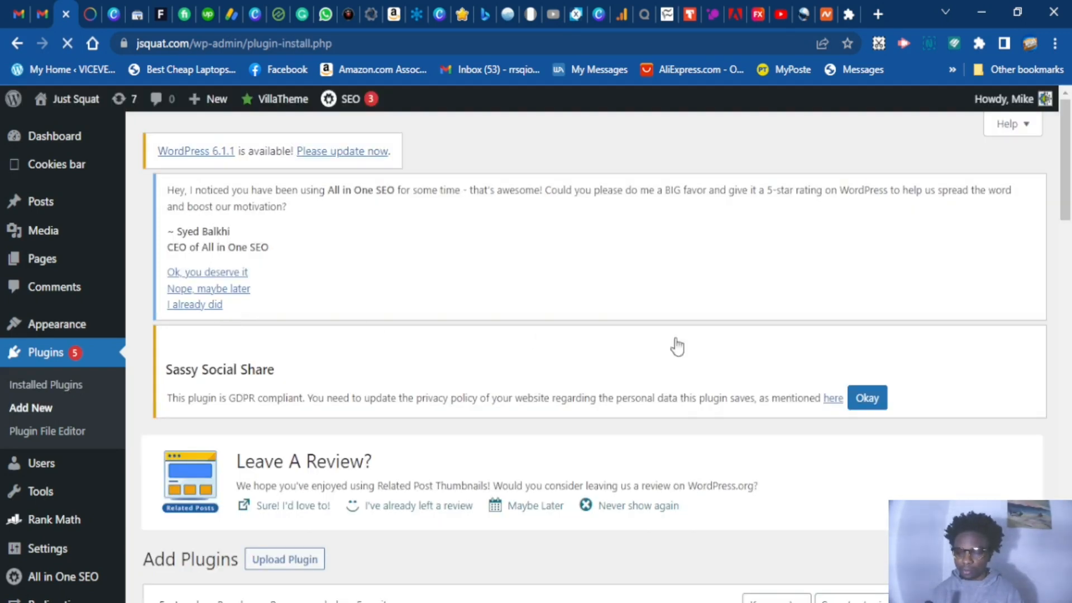
Search the plugin directory for "HEADER FOOTER".
{"action": "scroll", "coordinate": [706, 350], "scroll_direction": "down", "scroll_amount": 8}
{"action": "scroll", "coordinate": [856, 205], "scroll_direction": "up", "scroll_amount": 2}
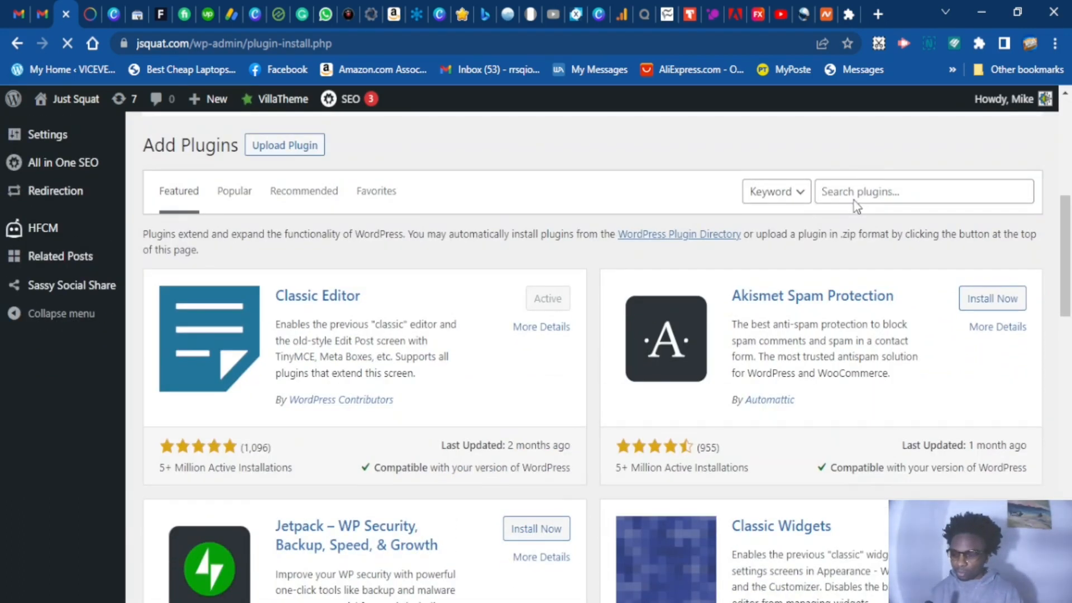
{"action": "left_click", "coordinate": [848, 204]}
{"action": "type", "text": "HE"}
{"action": "scroll", "coordinate": [848, 204], "scroll_direction": "down", "scroll_amount": 1}
{"action": "type", "text": "ADER F"}
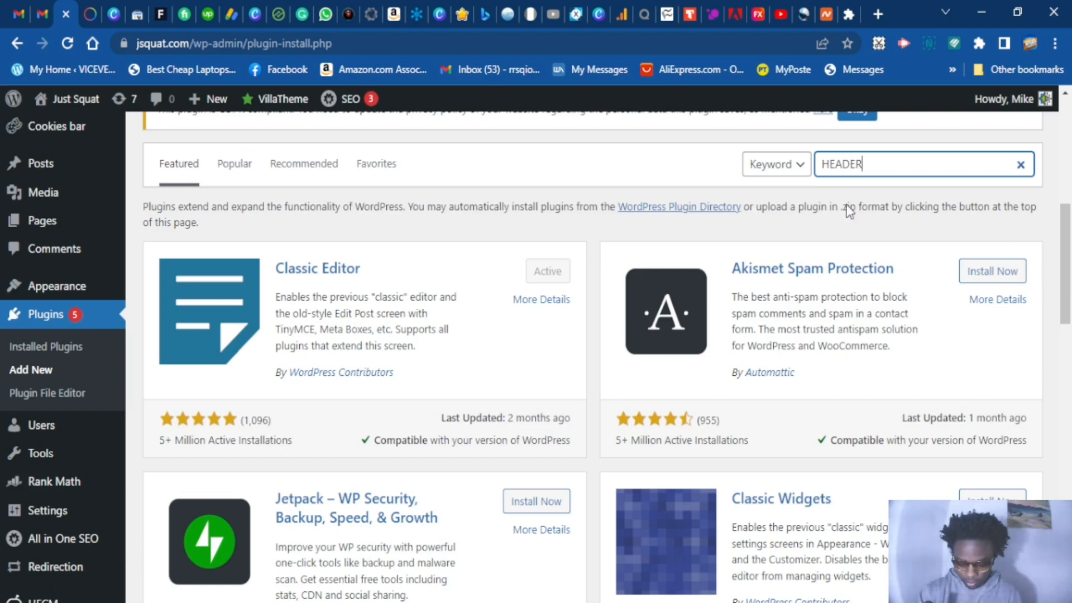
{"action": "type", "text": "OOTER"}
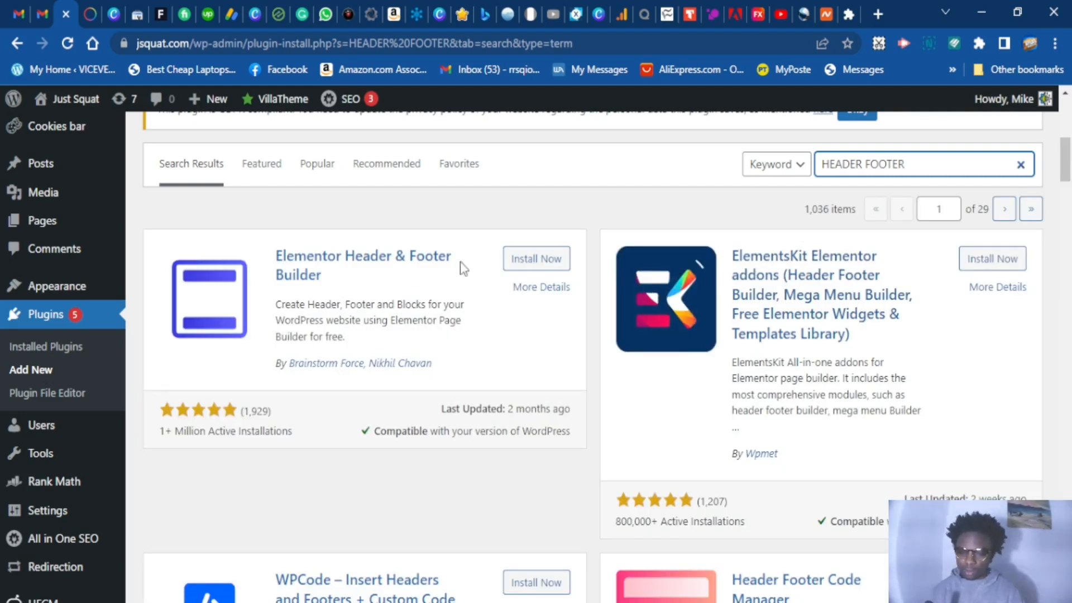
Examine the search results for header and footer code plugins, including Header Footer Code Manager and WPCode.
{"action": "scroll", "coordinate": [419, 354], "scroll_direction": "down", "scroll_amount": 6}
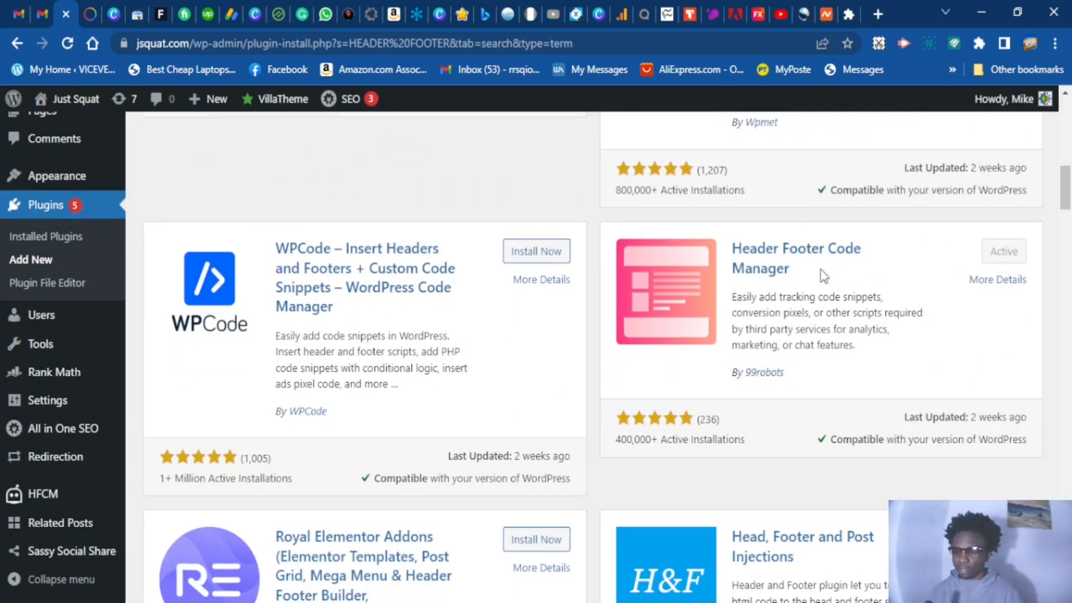
{"action": "scroll", "coordinate": [782, 349], "scroll_direction": "down", "scroll_amount": 1}
{"action": "scroll", "coordinate": [762, 333], "scroll_direction": "down", "scroll_amount": 2}
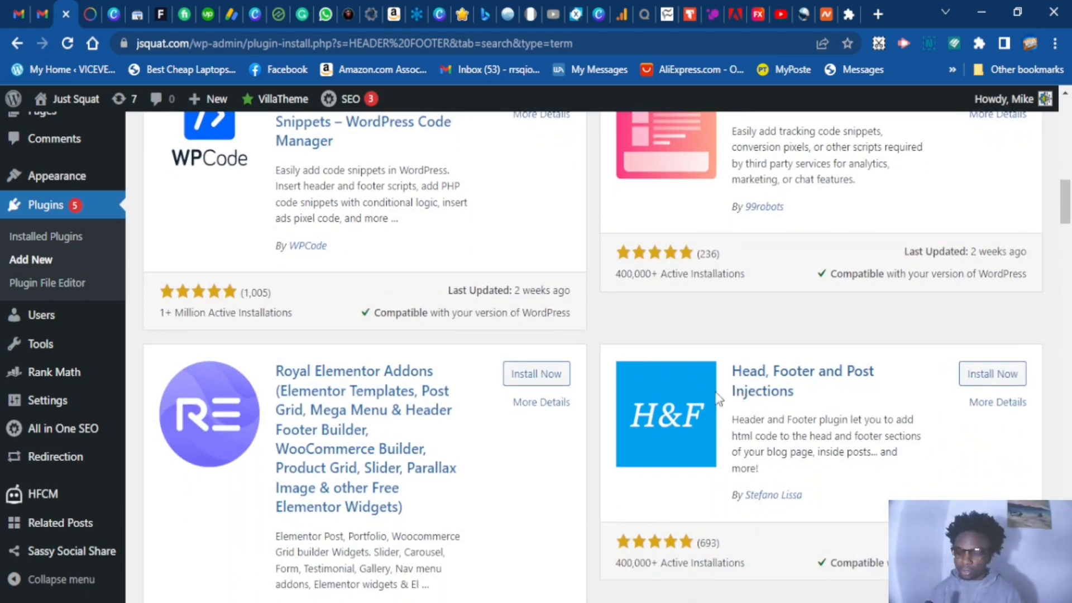
{"action": "scroll", "coordinate": [726, 374], "scroll_direction": "up", "scroll_amount": 5}
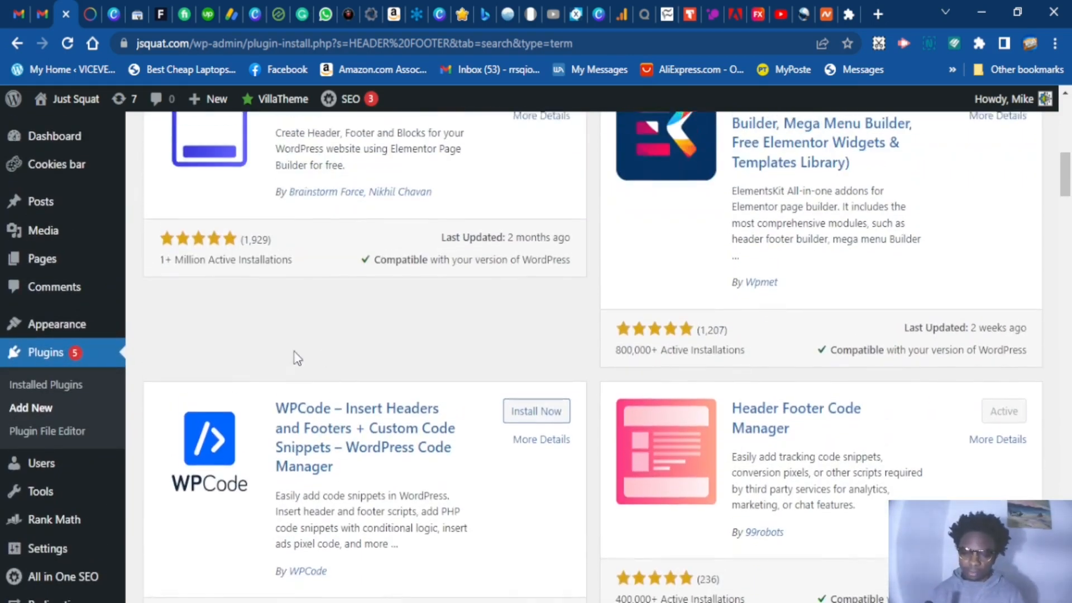
{"action": "scroll", "coordinate": [296, 360], "scroll_direction": "up", "scroll_amount": 2}
{"action": "scroll", "coordinate": [299, 366], "scroll_direction": "down", "scroll_amount": 2}
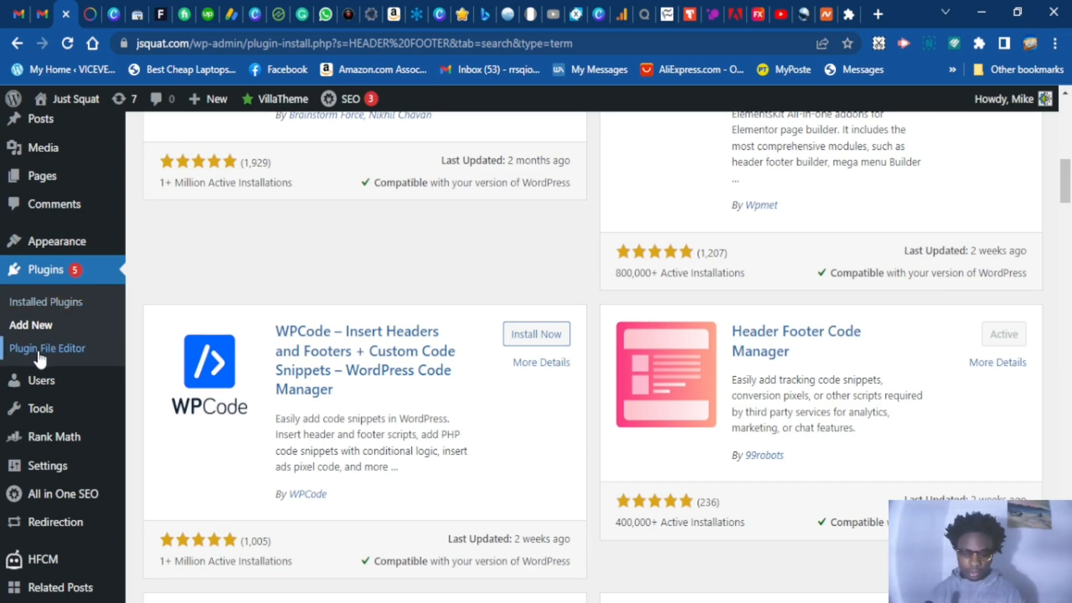
Open the Header Footer Code Manager snippets list and start a new snippet.
{"action": "left_click", "coordinate": [50, 285]}
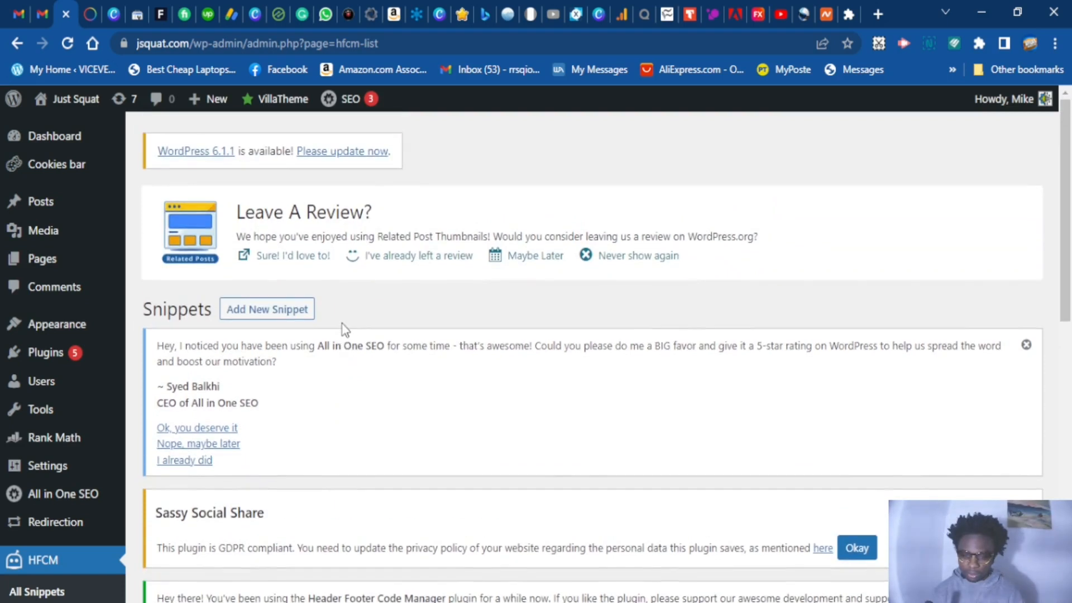
{"action": "left_click", "coordinate": [276, 317]}
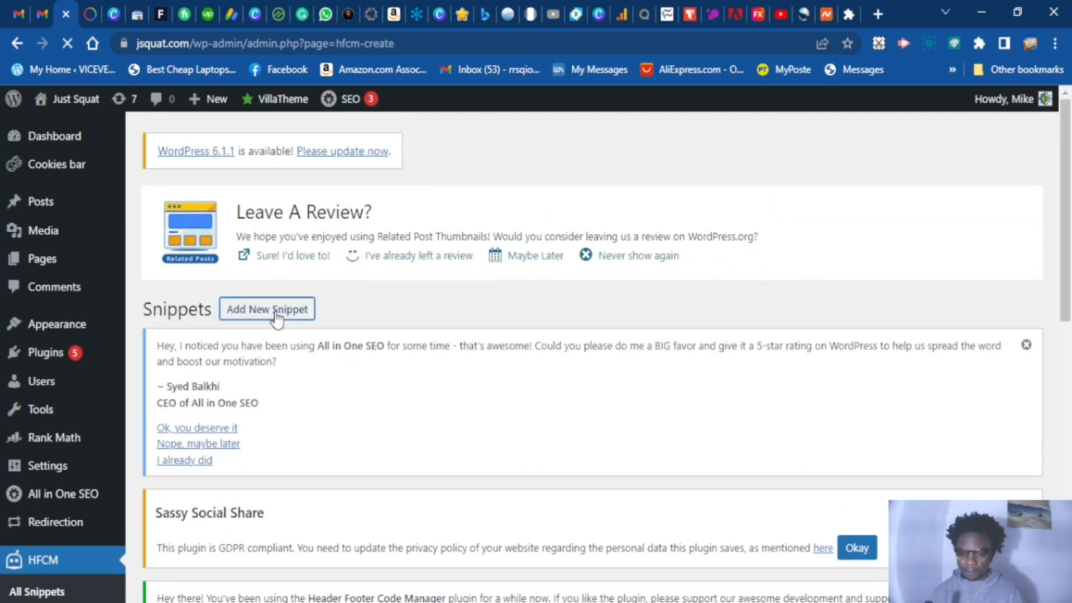
{"action": "scroll", "coordinate": [279, 318], "scroll_direction": "down", "scroll_amount": 10}
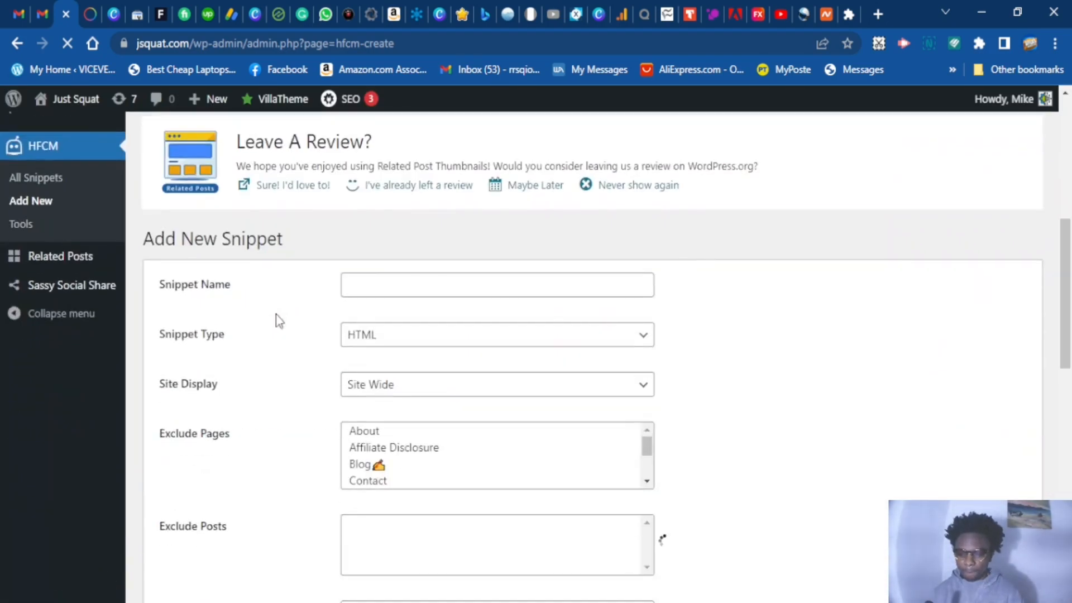
{"action": "scroll", "coordinate": [301, 335], "scroll_direction": "down", "scroll_amount": 2}
Name the new snippet "GOOGLE ANALISTIC CODE".
{"action": "left_click", "coordinate": [377, 314]}
{"action": "scroll", "coordinate": [378, 313], "scroll_direction": "down", "scroll_amount": 1}
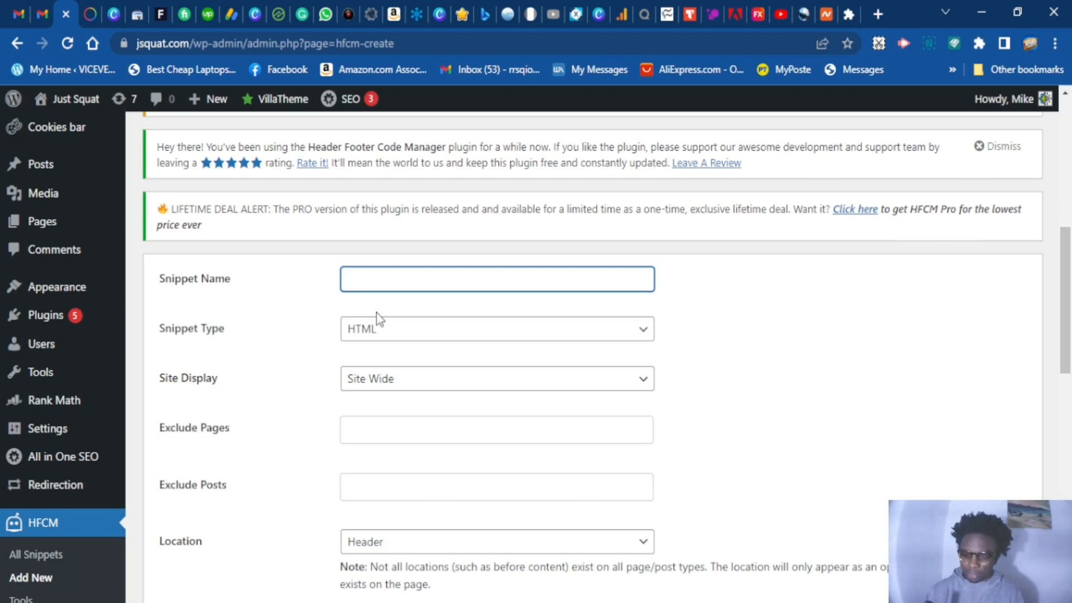
{"action": "type", "text": "G"}
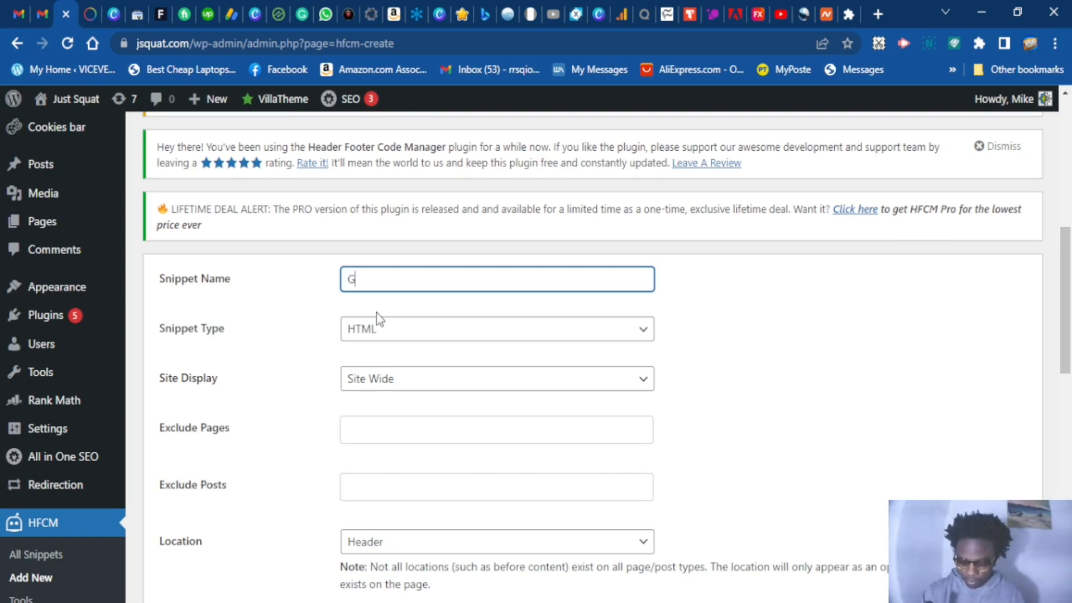
{"action": "type", "text": "OOGL"}
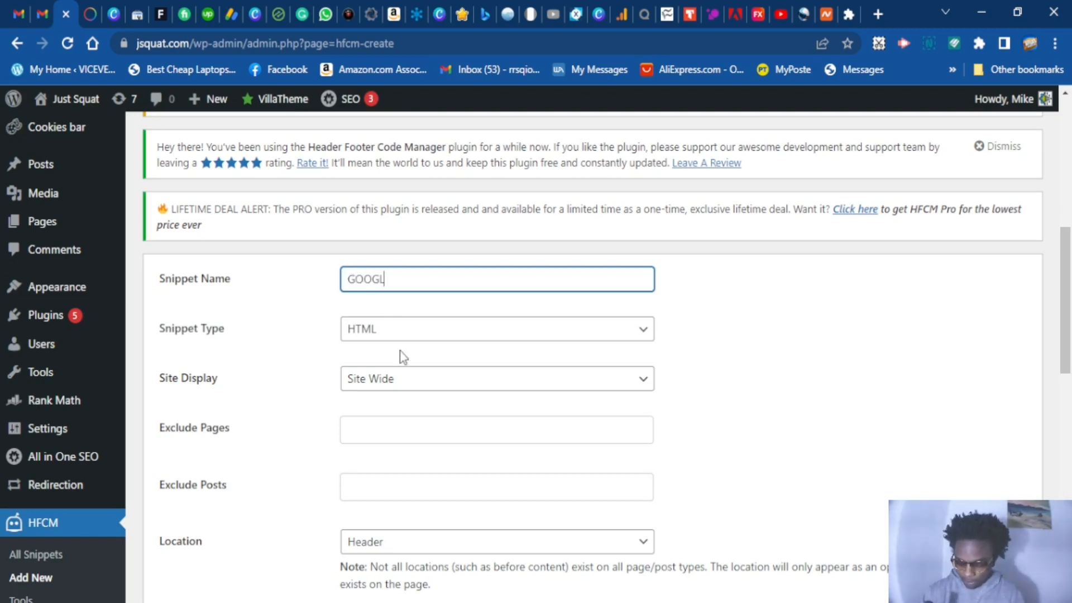
{"action": "type", "text": "E ANA"}
{"action": "key", "text": "BackSpace"}
{"action": "type", "text": "NALISTIC"}
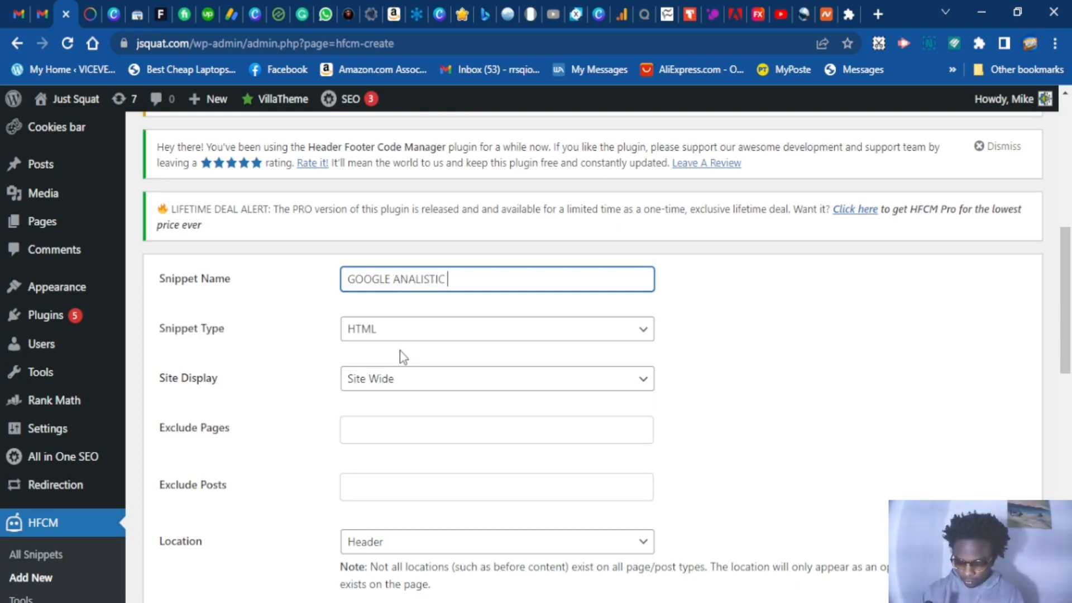
{"action": "type", "text": " CODE"}
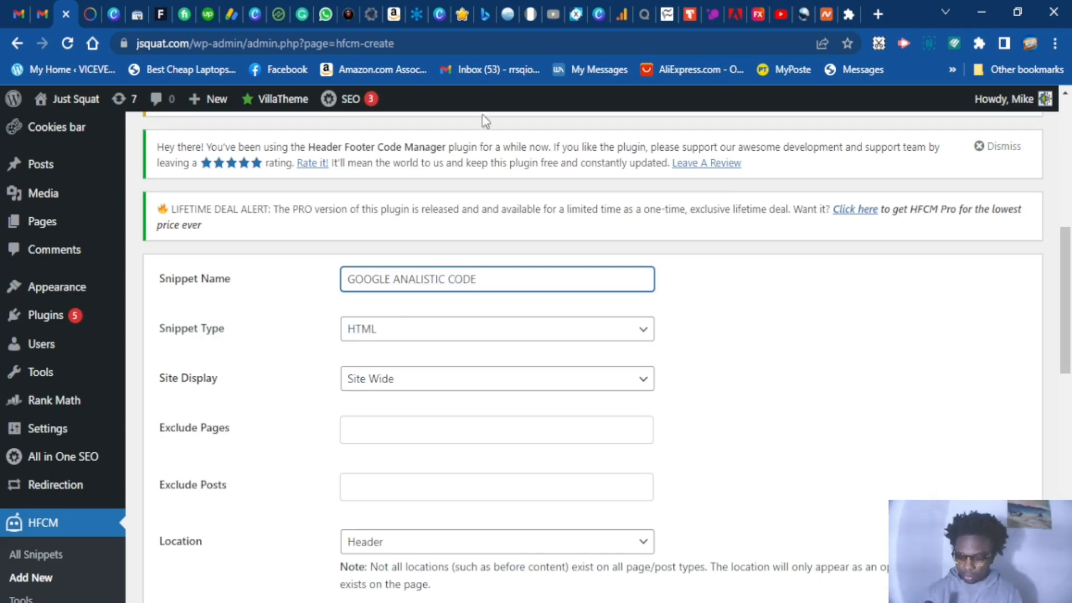
Paste the copied Google tag (gtag.js) script into the new snippet's code area.
{"action": "scroll", "coordinate": [555, 338], "scroll_direction": "down", "scroll_amount": 2}
{"action": "scroll", "coordinate": [556, 338], "scroll_direction": "down", "scroll_amount": 4}
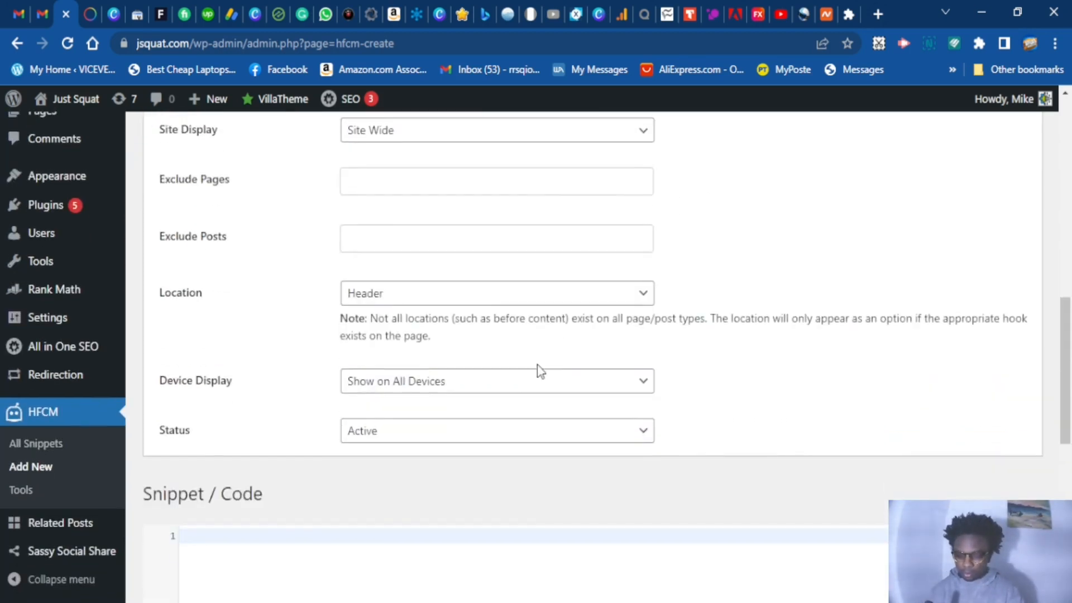
{"action": "scroll", "coordinate": [450, 235], "scroll_direction": "down", "scroll_amount": 5}
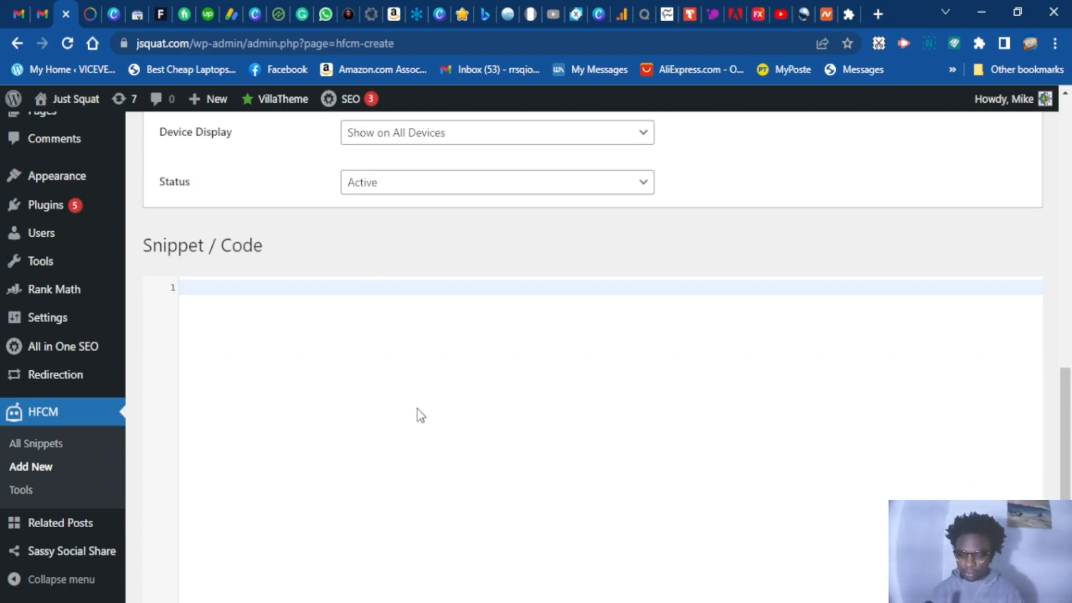
{"action": "type", "text": "<!-- Google tag (gtag.js) --> <script async src=\"https://www.googletagmanager.com/gtag/js?id=G-YHBY0MEHJ8\"></script> <script>   window.dataLayer = window.dataLayer || [];   function gtag(){dataLayer.push(arguments);}   gtag('js', new Date());    gtag('config', 'G-YHBY0MEHJ8'); </script>"}
{"action": "scroll", "coordinate": [247, 324], "scroll_direction": "down", "scroll_amount": 2}
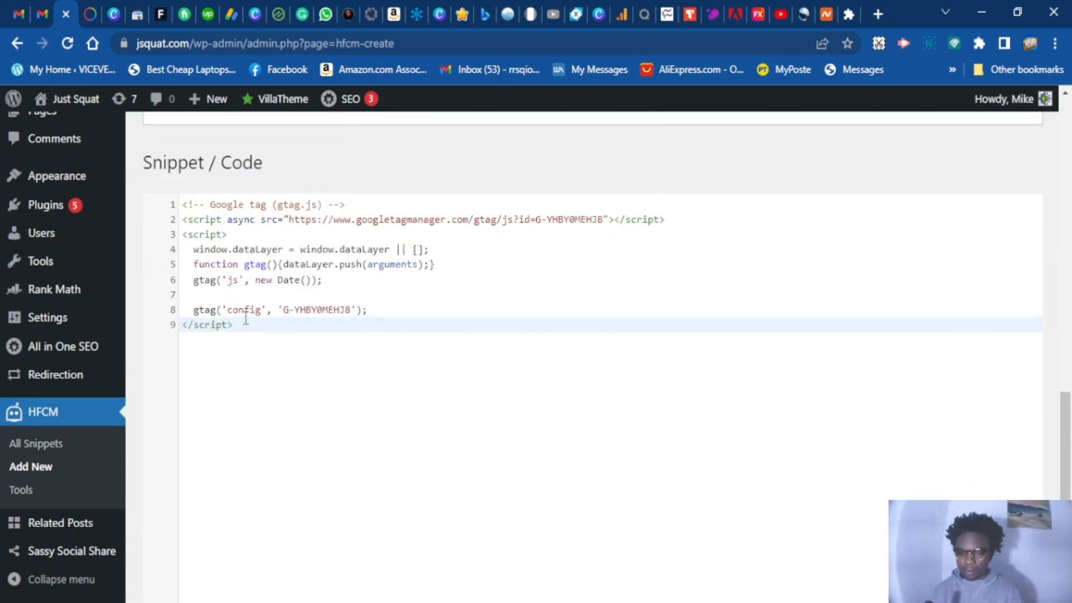
Save the snippet and visit the live Just Squat site.
{"action": "scroll", "coordinate": [266, 433], "scroll_direction": "down", "scroll_amount": 3}
{"action": "left_click", "coordinate": [162, 511]}
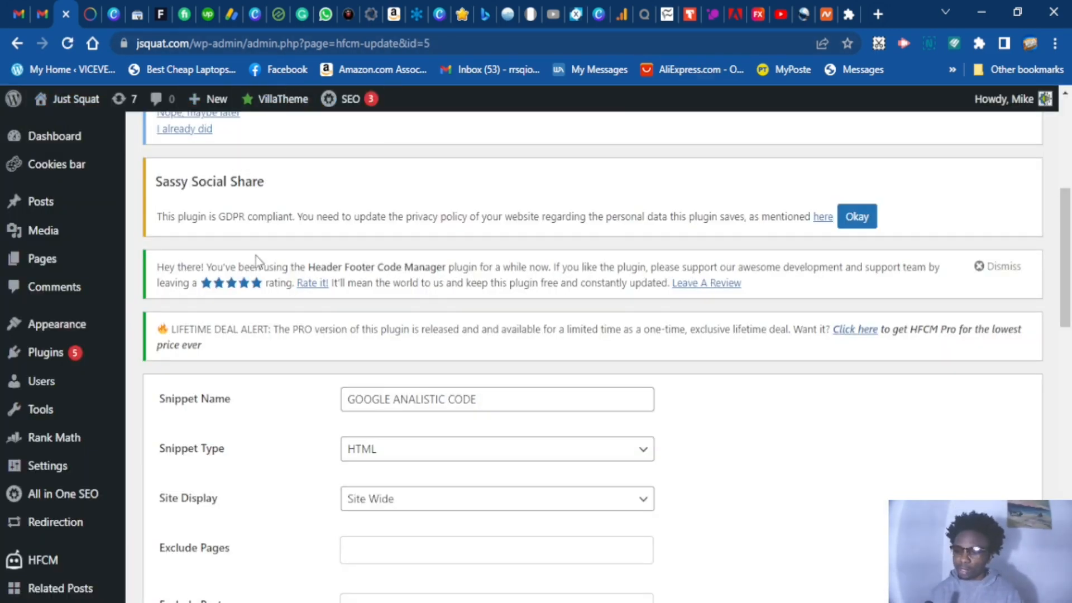
{"action": "mouse_move", "coordinate": [75, 100]}
{"action": "left_click", "coordinate": [65, 130]}
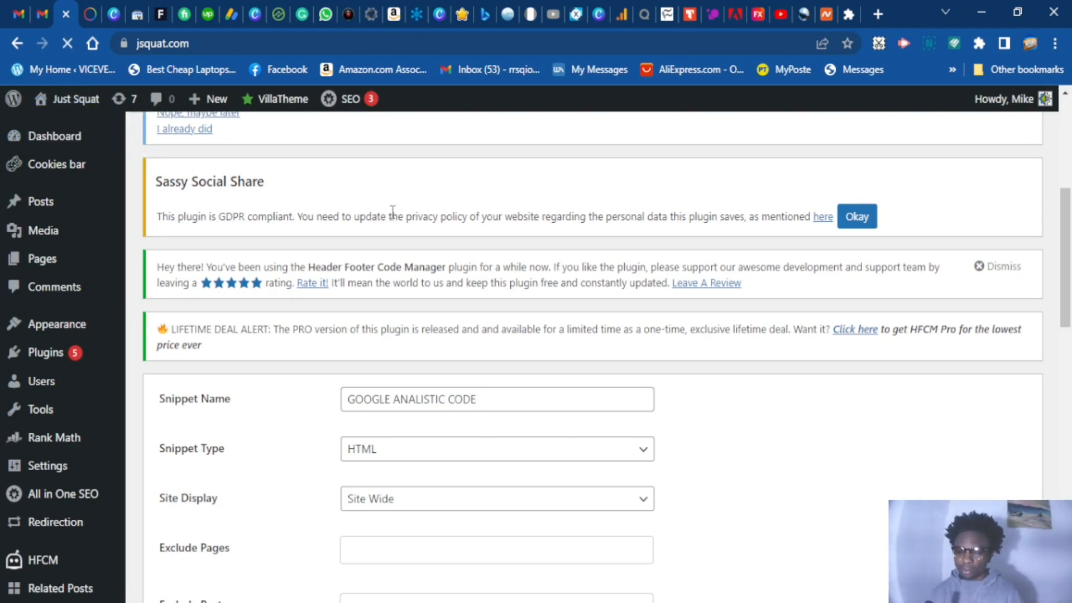
Switch to Google Analytics and close the installation instructions and the web stream details.
{"action": "left_click", "coordinate": [623, 8]}
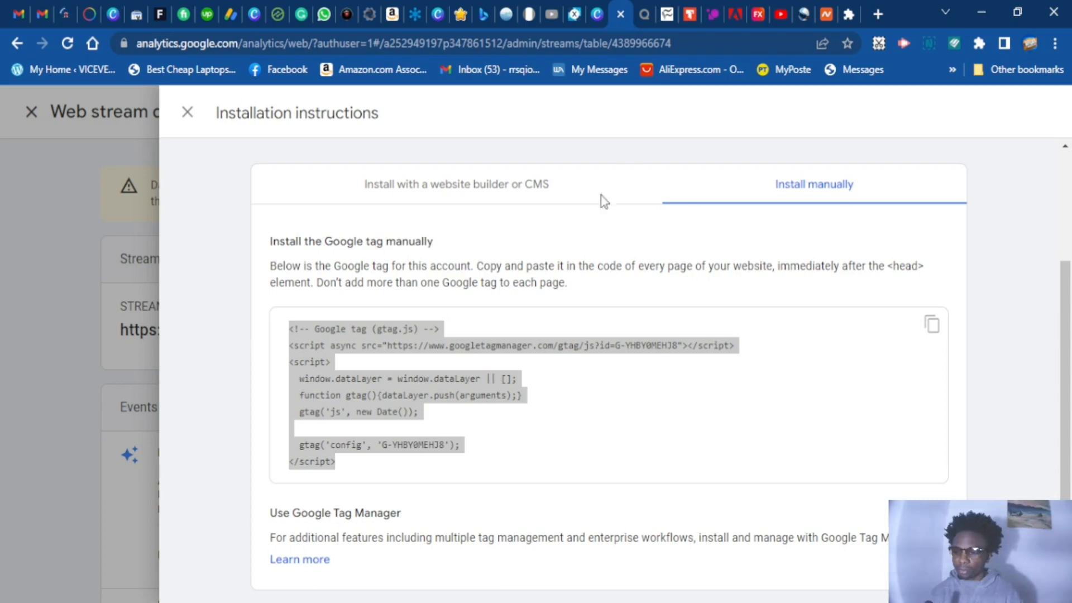
{"action": "scroll", "coordinate": [218, 143], "scroll_direction": "up", "scroll_amount": 3}
{"action": "left_click", "coordinate": [188, 113]}
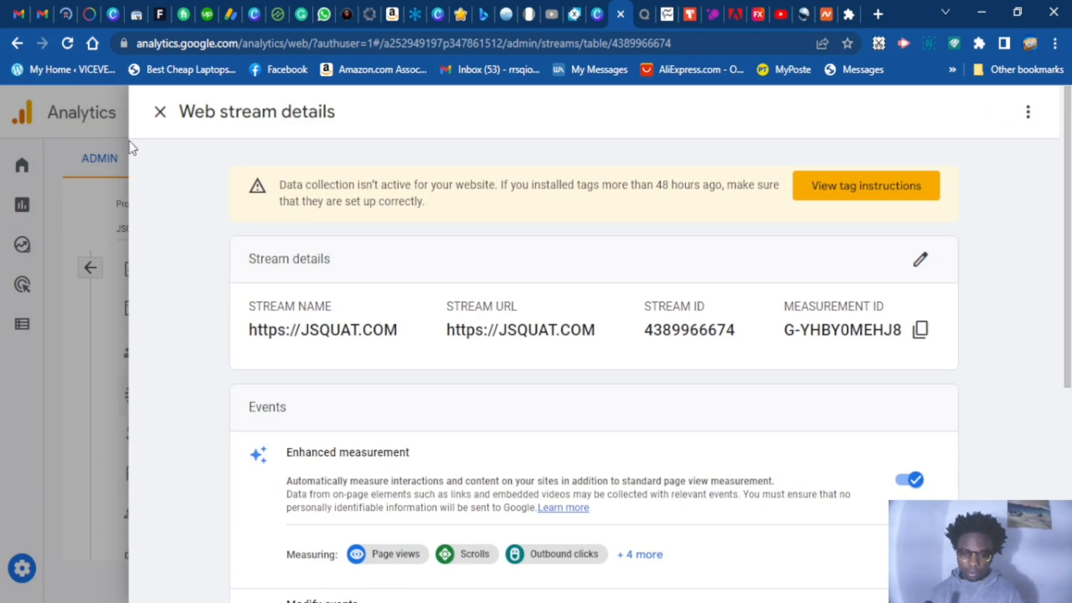
{"action": "left_click", "coordinate": [159, 114]}
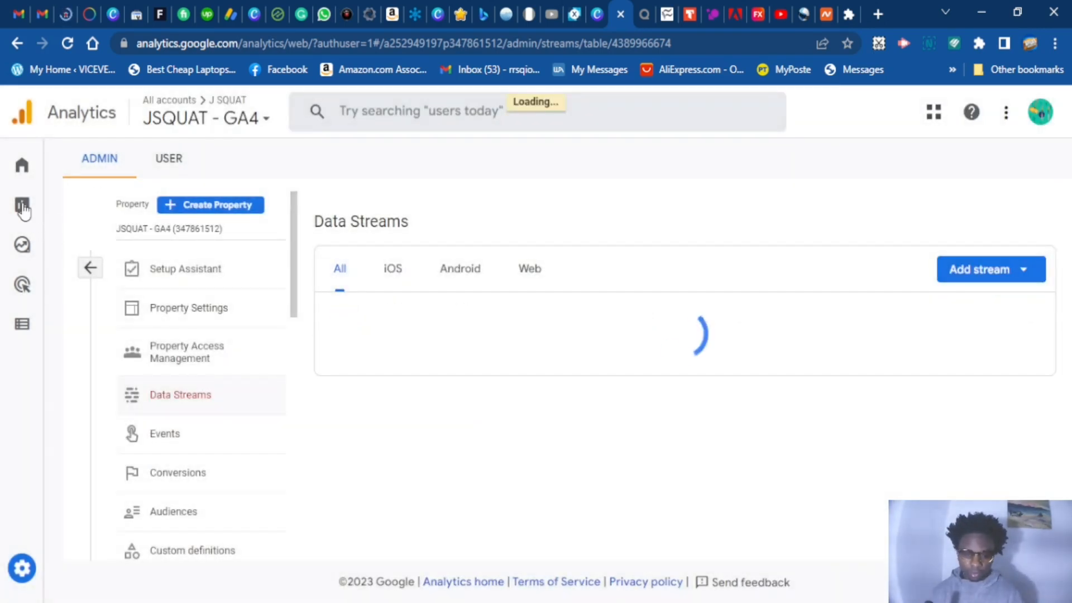
Open the Reports snapshot for the JSQUAT - GA4 property and check users in the last 30 minutes and top countries.
{"action": "mouse_move", "coordinate": [28, 210]}
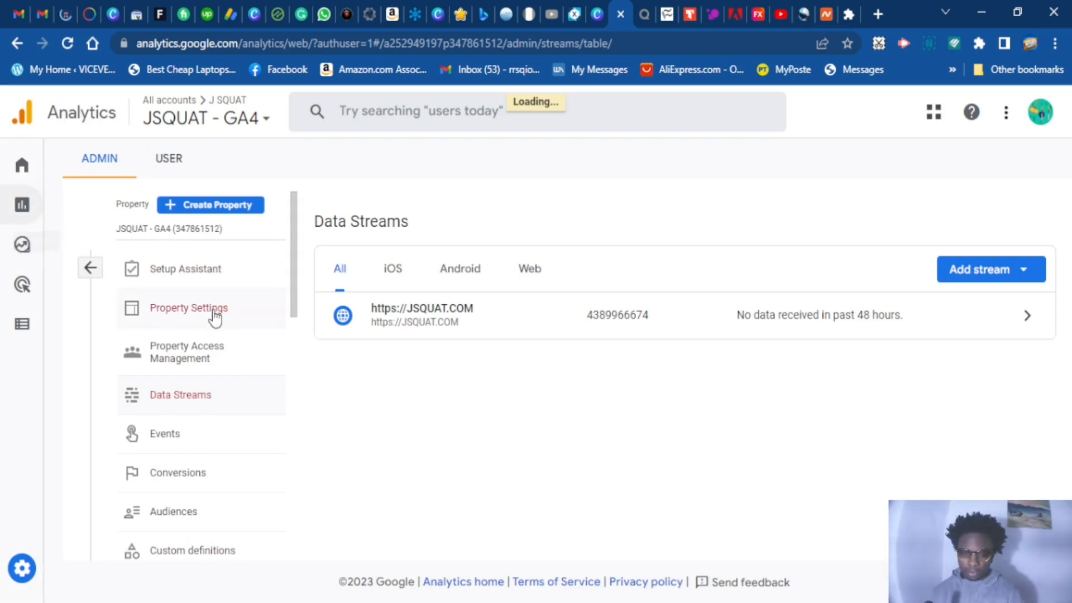
{"action": "left_click", "coordinate": [53, 210]}
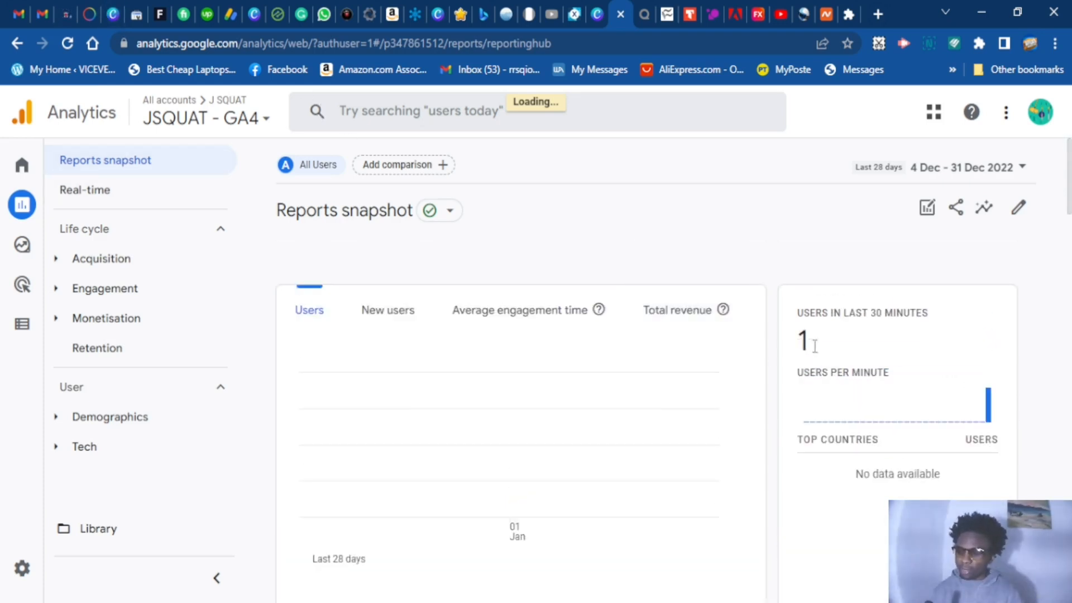
{"action": "scroll", "coordinate": [760, 386], "scroll_direction": "down", "scroll_amount": 2}
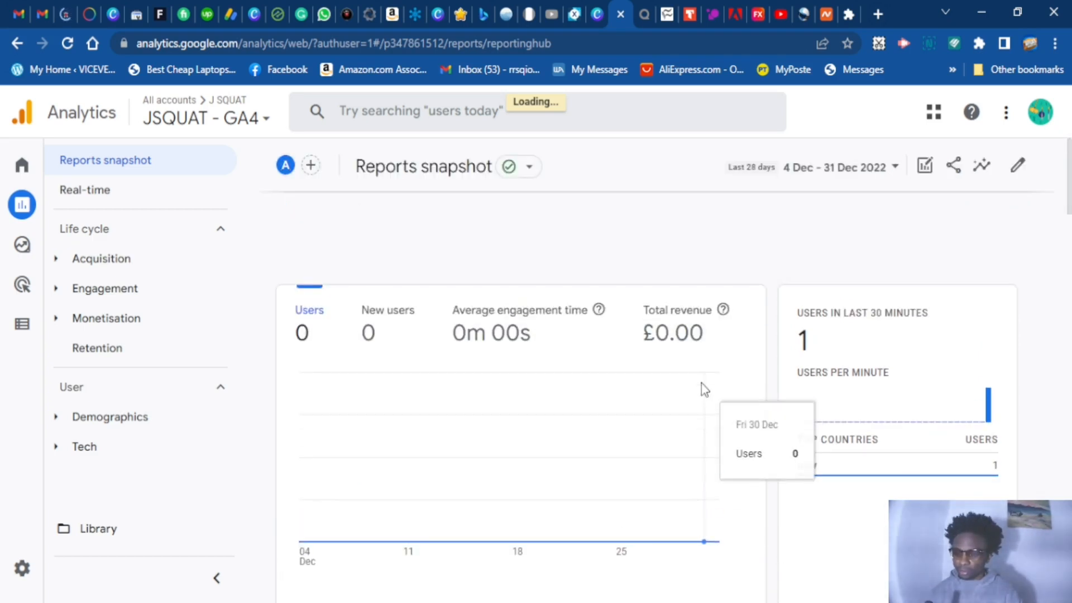
{"action": "scroll", "coordinate": [701, 383], "scroll_direction": "down", "scroll_amount": 2}
{"action": "scroll", "coordinate": [807, 355], "scroll_direction": "up", "scroll_amount": 1}
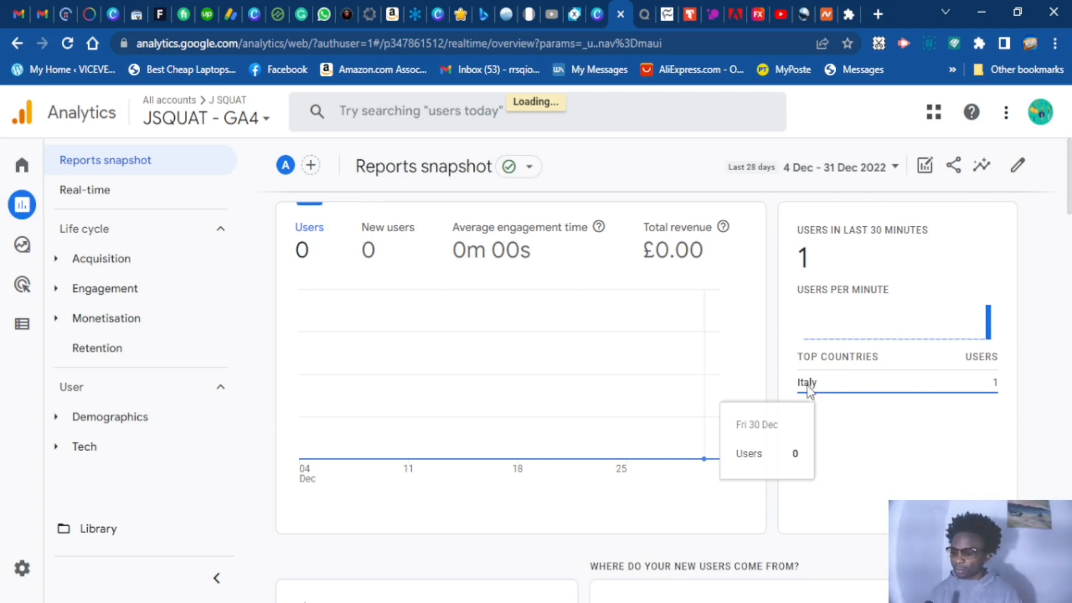
Open the real-time report and examine its active users, location map, device category, audience, page views and event counts.
{"action": "scroll", "coordinate": [660, 379], "scroll_direction": "down", "scroll_amount": 3}
{"action": "scroll", "coordinate": [659, 378], "scroll_direction": "down", "scroll_amount": 4}
{"action": "scroll", "coordinate": [832, 390], "scroll_direction": "up", "scroll_amount": 3}
{"action": "scroll", "coordinate": [834, 391], "scroll_direction": "up", "scroll_amount": 5}
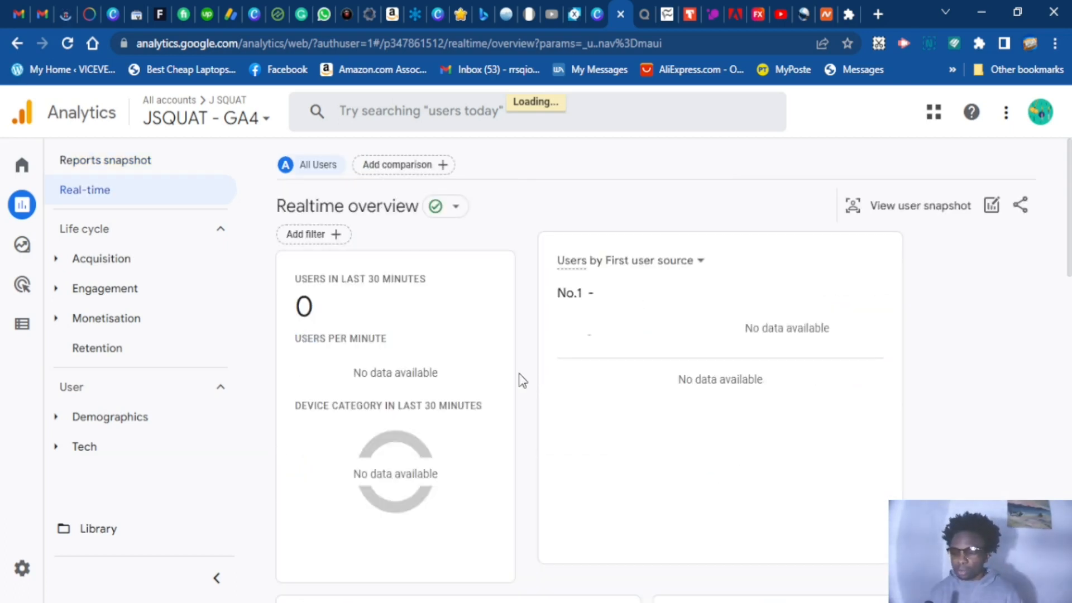
{"action": "scroll", "coordinate": [519, 379], "scroll_direction": "down", "scroll_amount": 4}
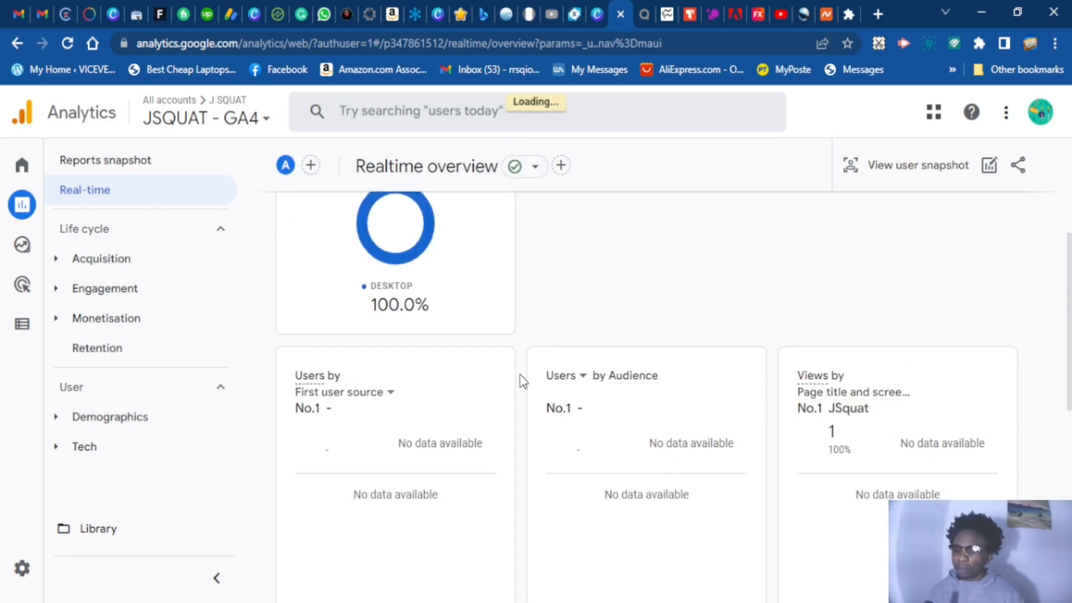
{"action": "scroll", "coordinate": [522, 381], "scroll_direction": "up", "scroll_amount": 3}
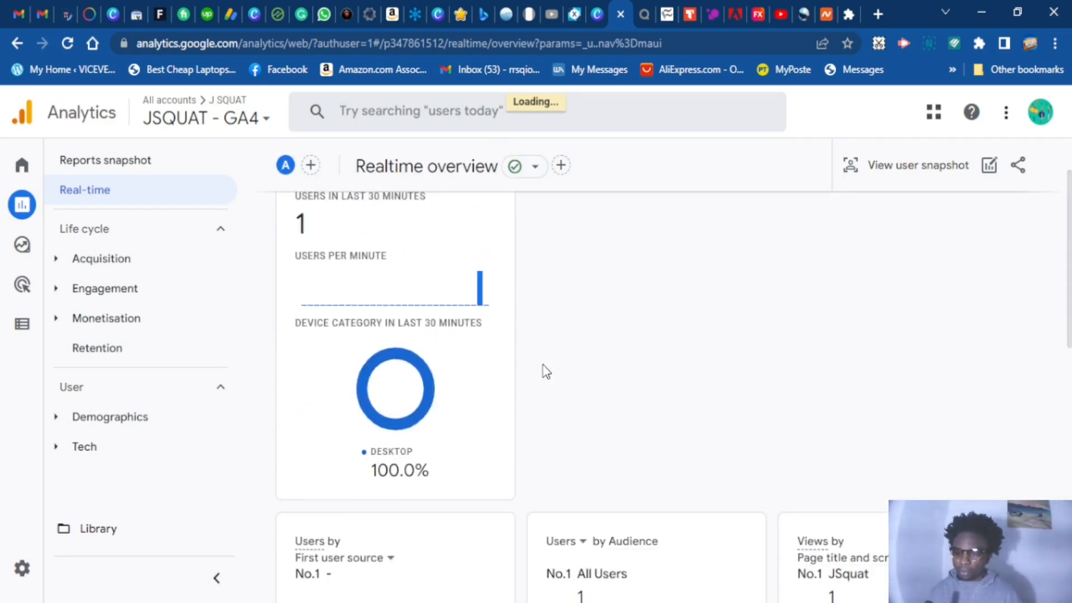
{"action": "scroll", "coordinate": [528, 385], "scroll_direction": "down", "scroll_amount": 2}
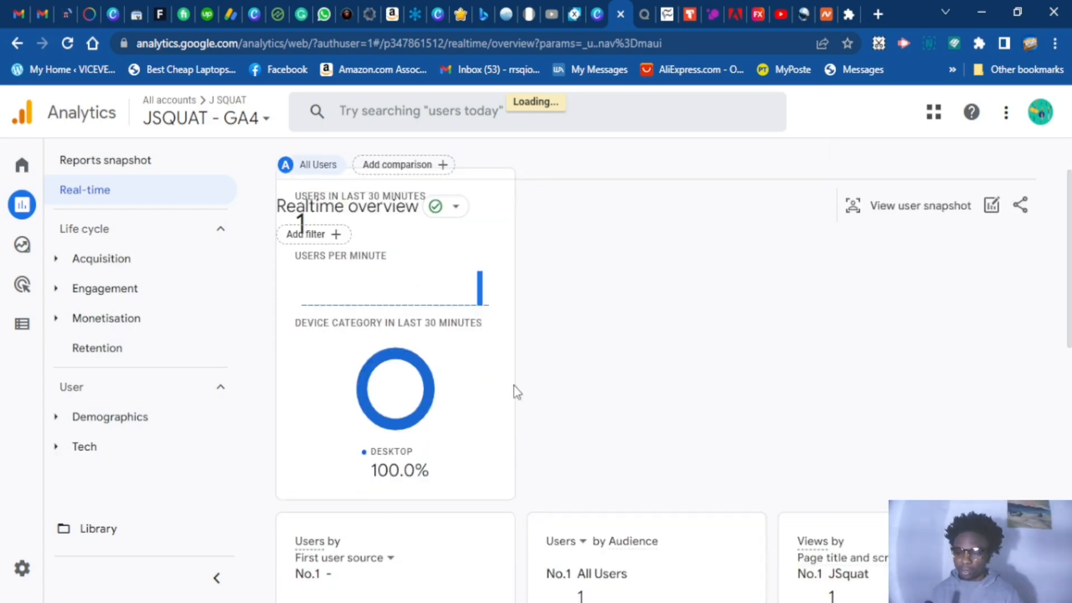
{"action": "scroll", "coordinate": [514, 393], "scroll_direction": "down", "scroll_amount": 4}
{"action": "scroll", "coordinate": [514, 393], "scroll_direction": "up", "scroll_amount": 3}
{"action": "scroll", "coordinate": [514, 393], "scroll_direction": "down", "scroll_amount": 7}
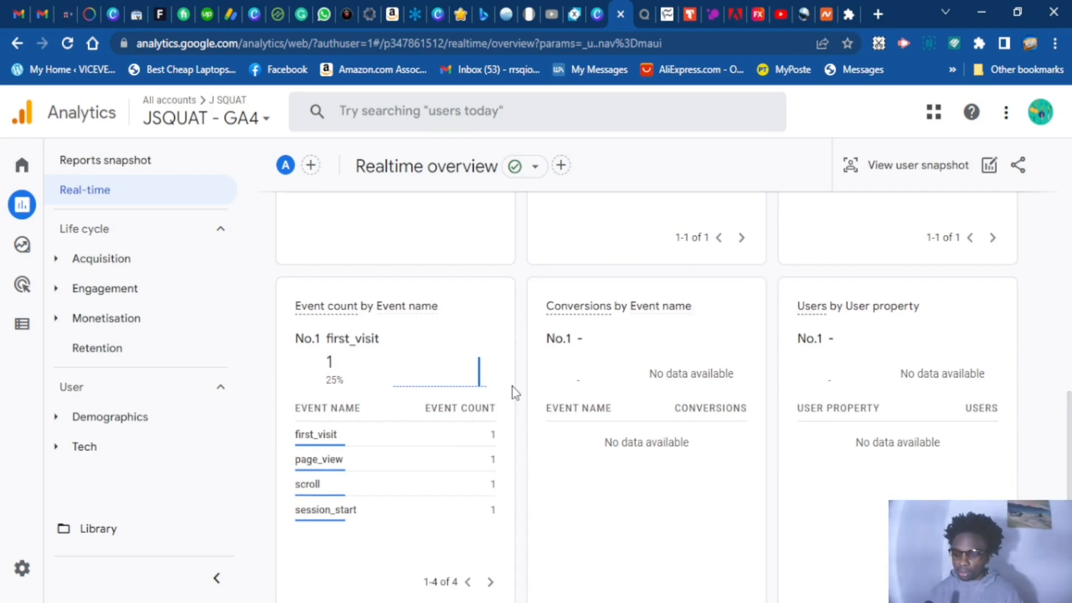
{"action": "scroll", "coordinate": [511, 386], "scroll_direction": "down", "scroll_amount": 2}
{"action": "scroll", "coordinate": [547, 395], "scroll_direction": "up", "scroll_amount": 2}
{"action": "scroll", "coordinate": [547, 399], "scroll_direction": "up", "scroll_amount": 6}
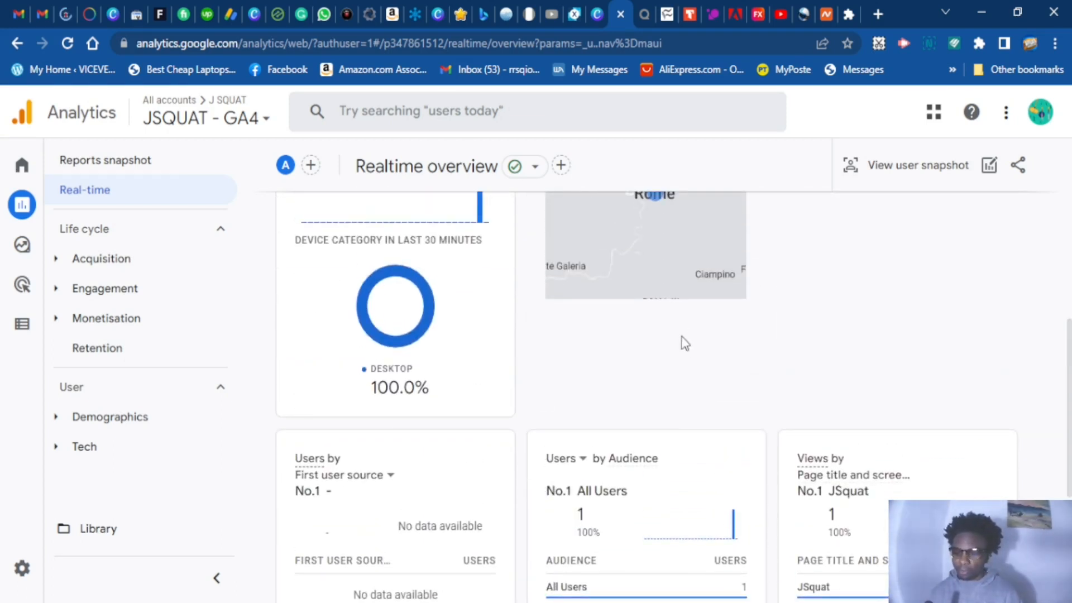
{"action": "scroll", "coordinate": [675, 366], "scroll_direction": "up", "scroll_amount": 3}
{"action": "scroll", "coordinate": [614, 368], "scroll_direction": "down", "scroll_amount": 3}
{"action": "scroll", "coordinate": [628, 366], "scroll_direction": "down", "scroll_amount": 2}
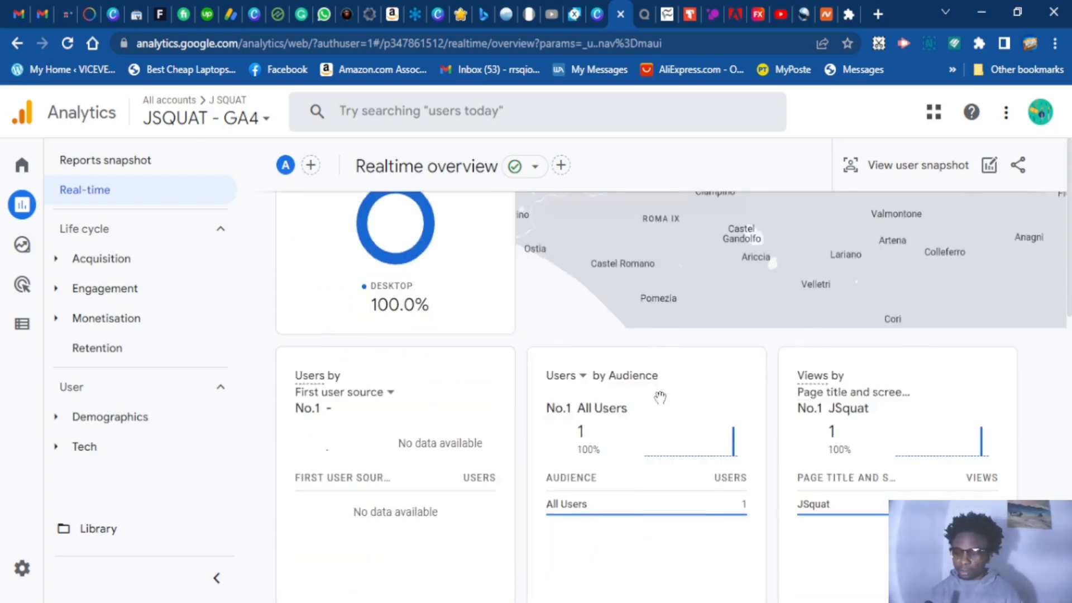
{"action": "scroll", "coordinate": [651, 407], "scroll_direction": "up", "scroll_amount": 5}
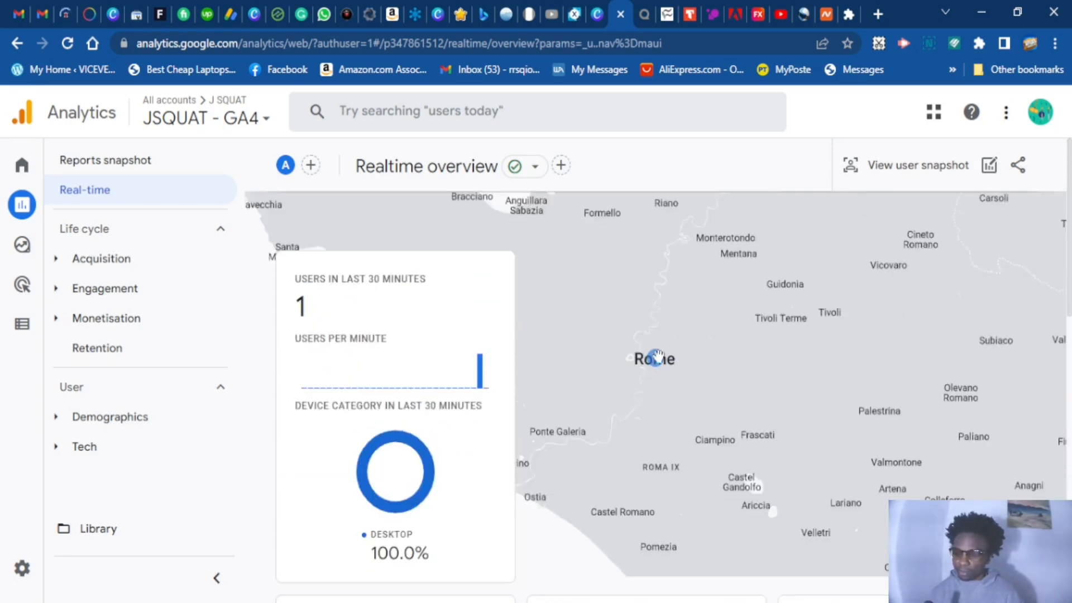